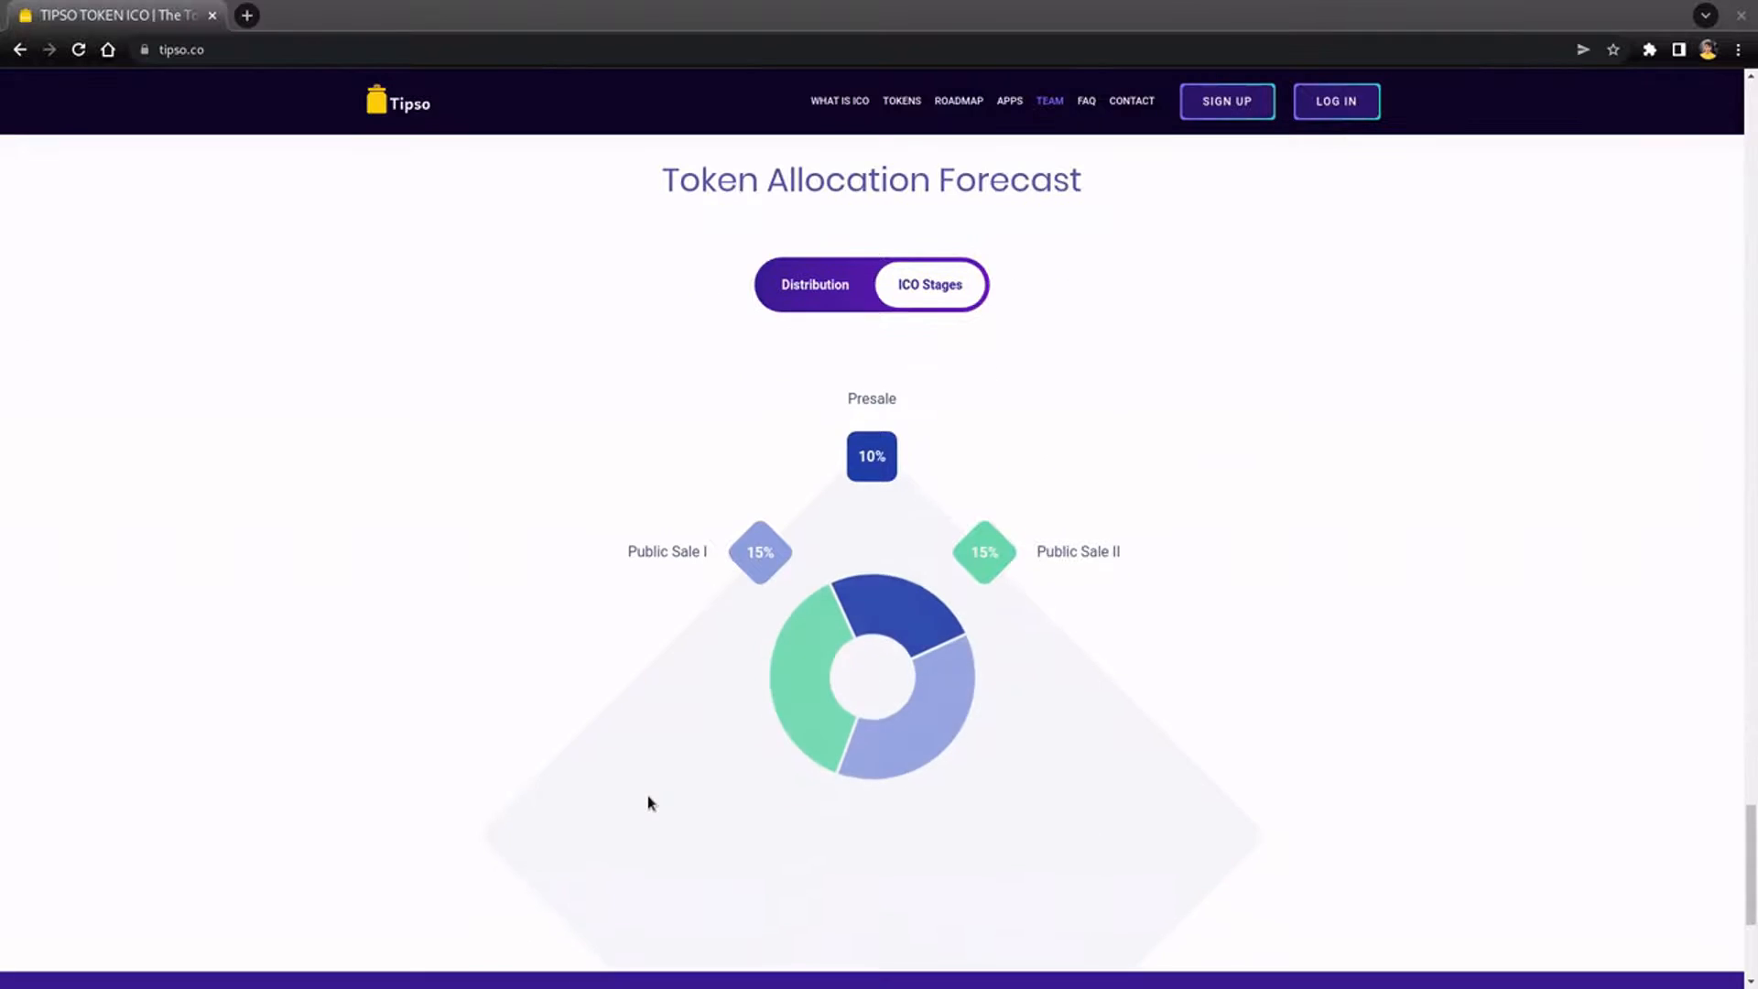
- Show the Token Allocation Forecast's Distribution breakdown, led by ICO Token Sale at 40%, and go to sign-up
scroll(649, 803, "up", 3)
left_click(779, 285)
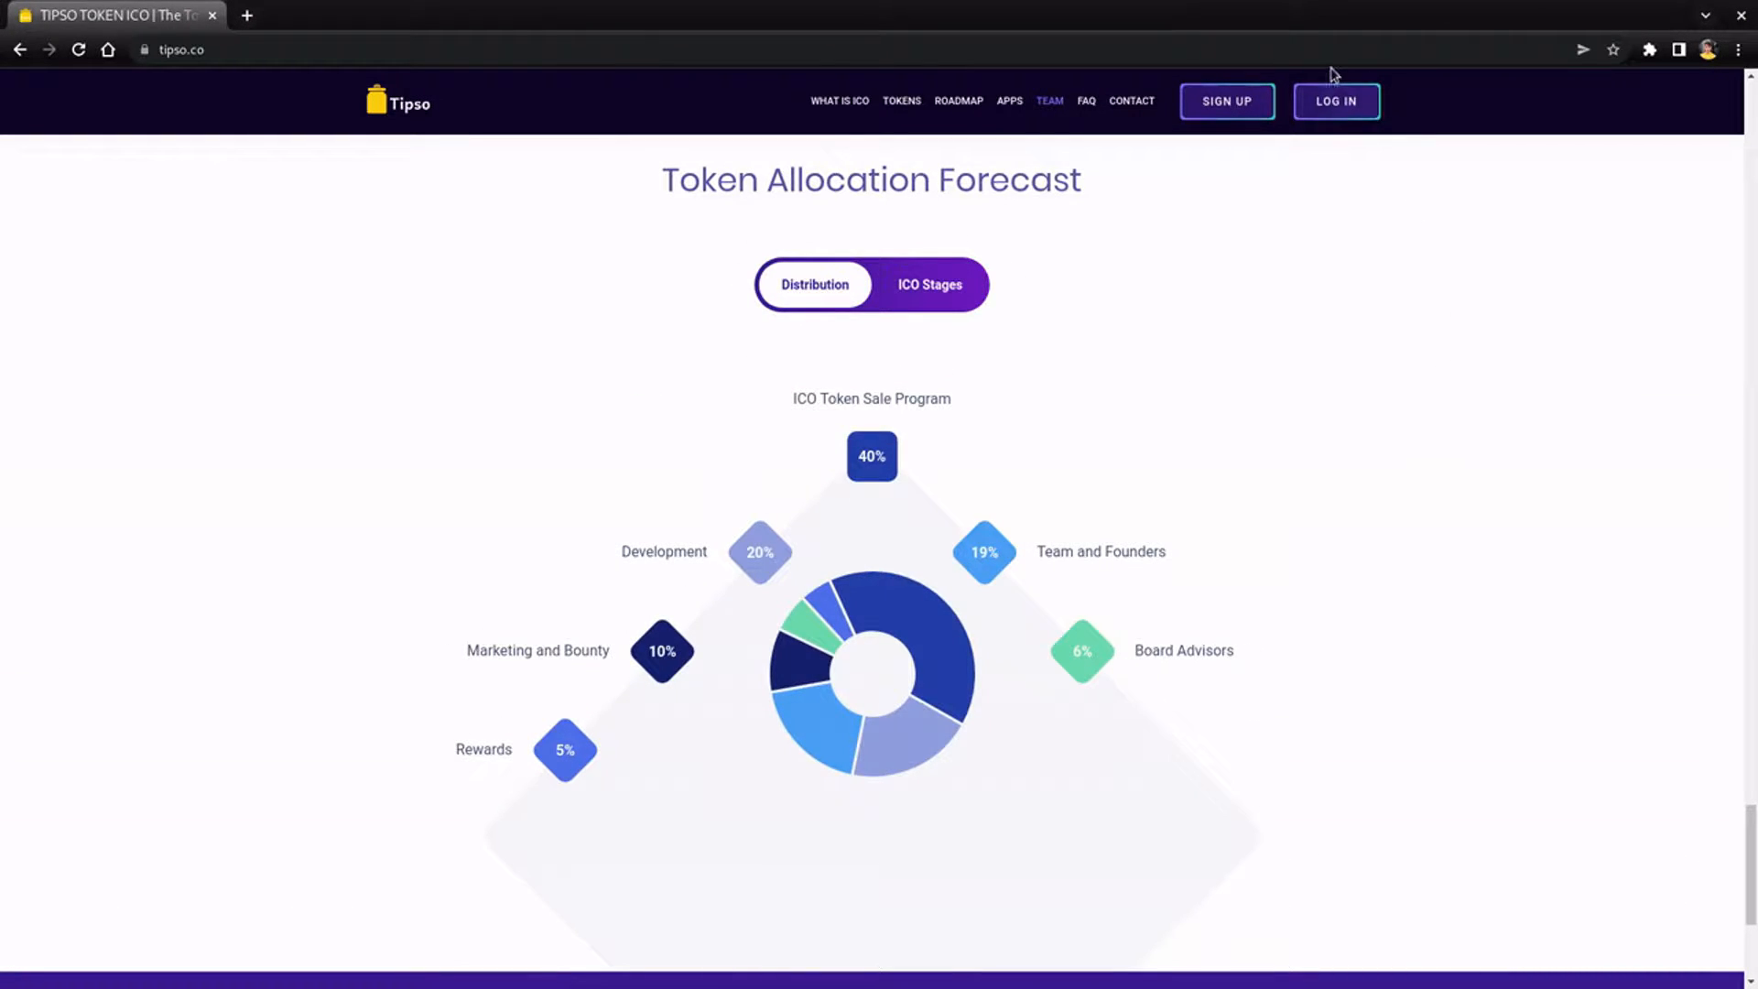
left_click(1227, 103)
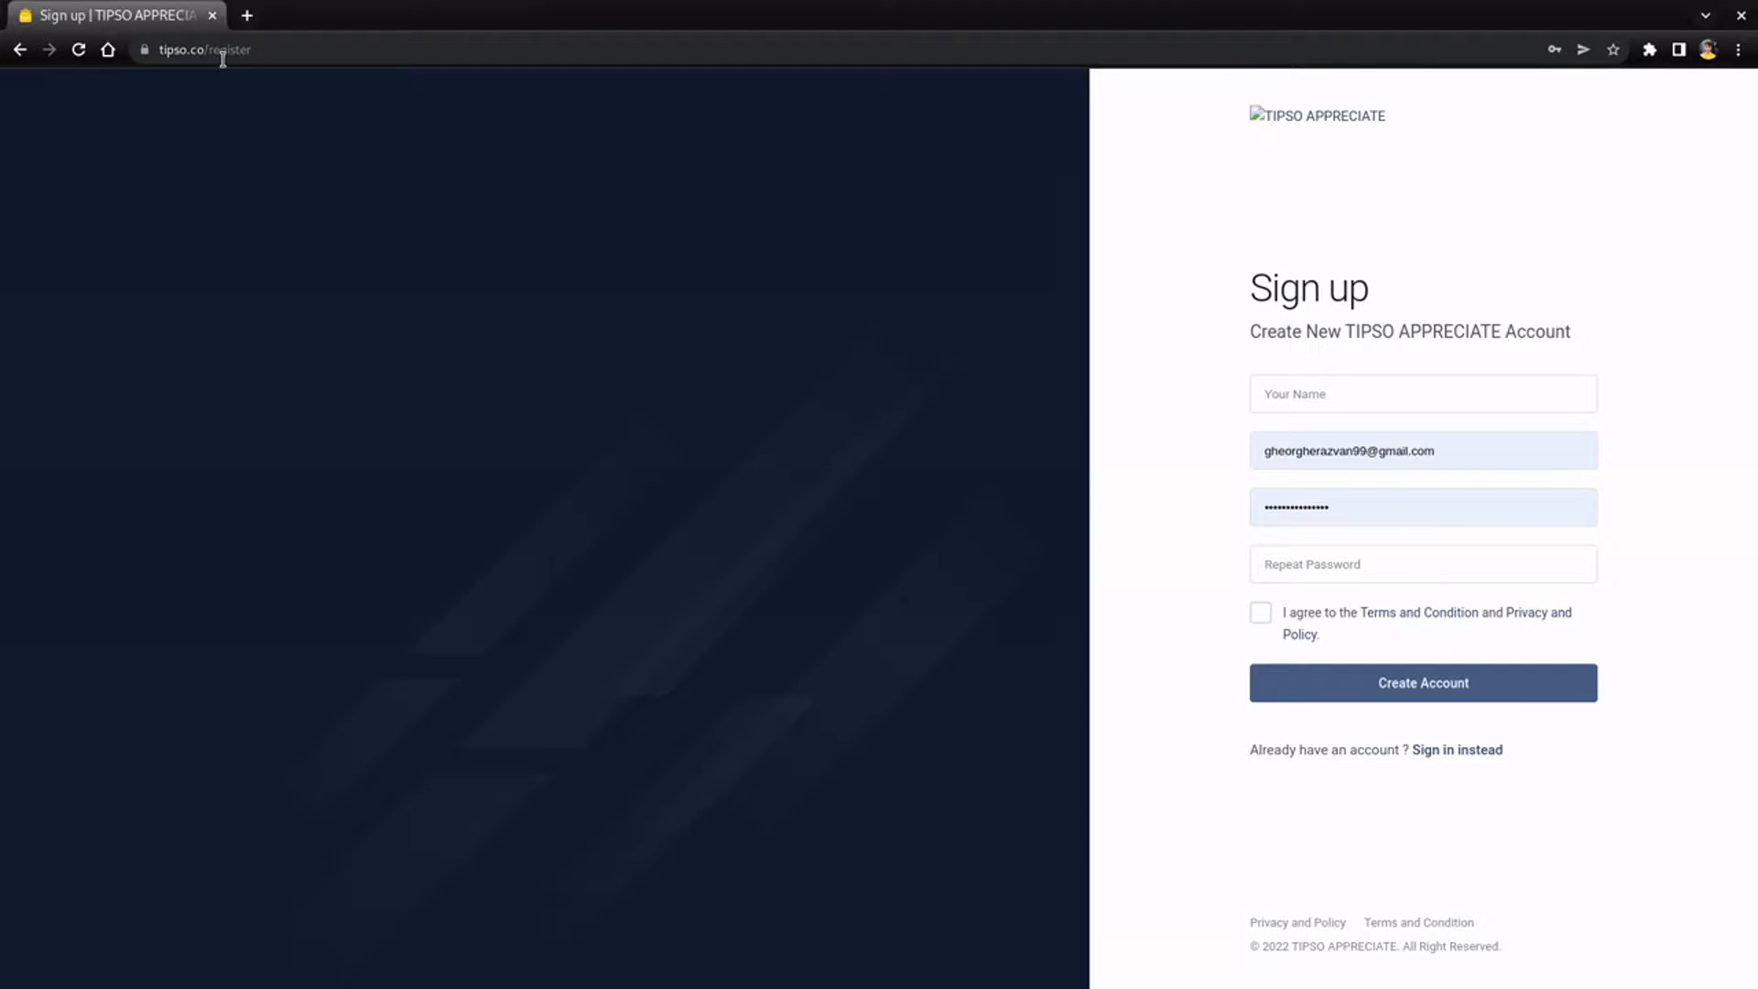
- Sign in with the saved credentials and go to the Buy Token page from the dashboard
left_click(1478, 749)
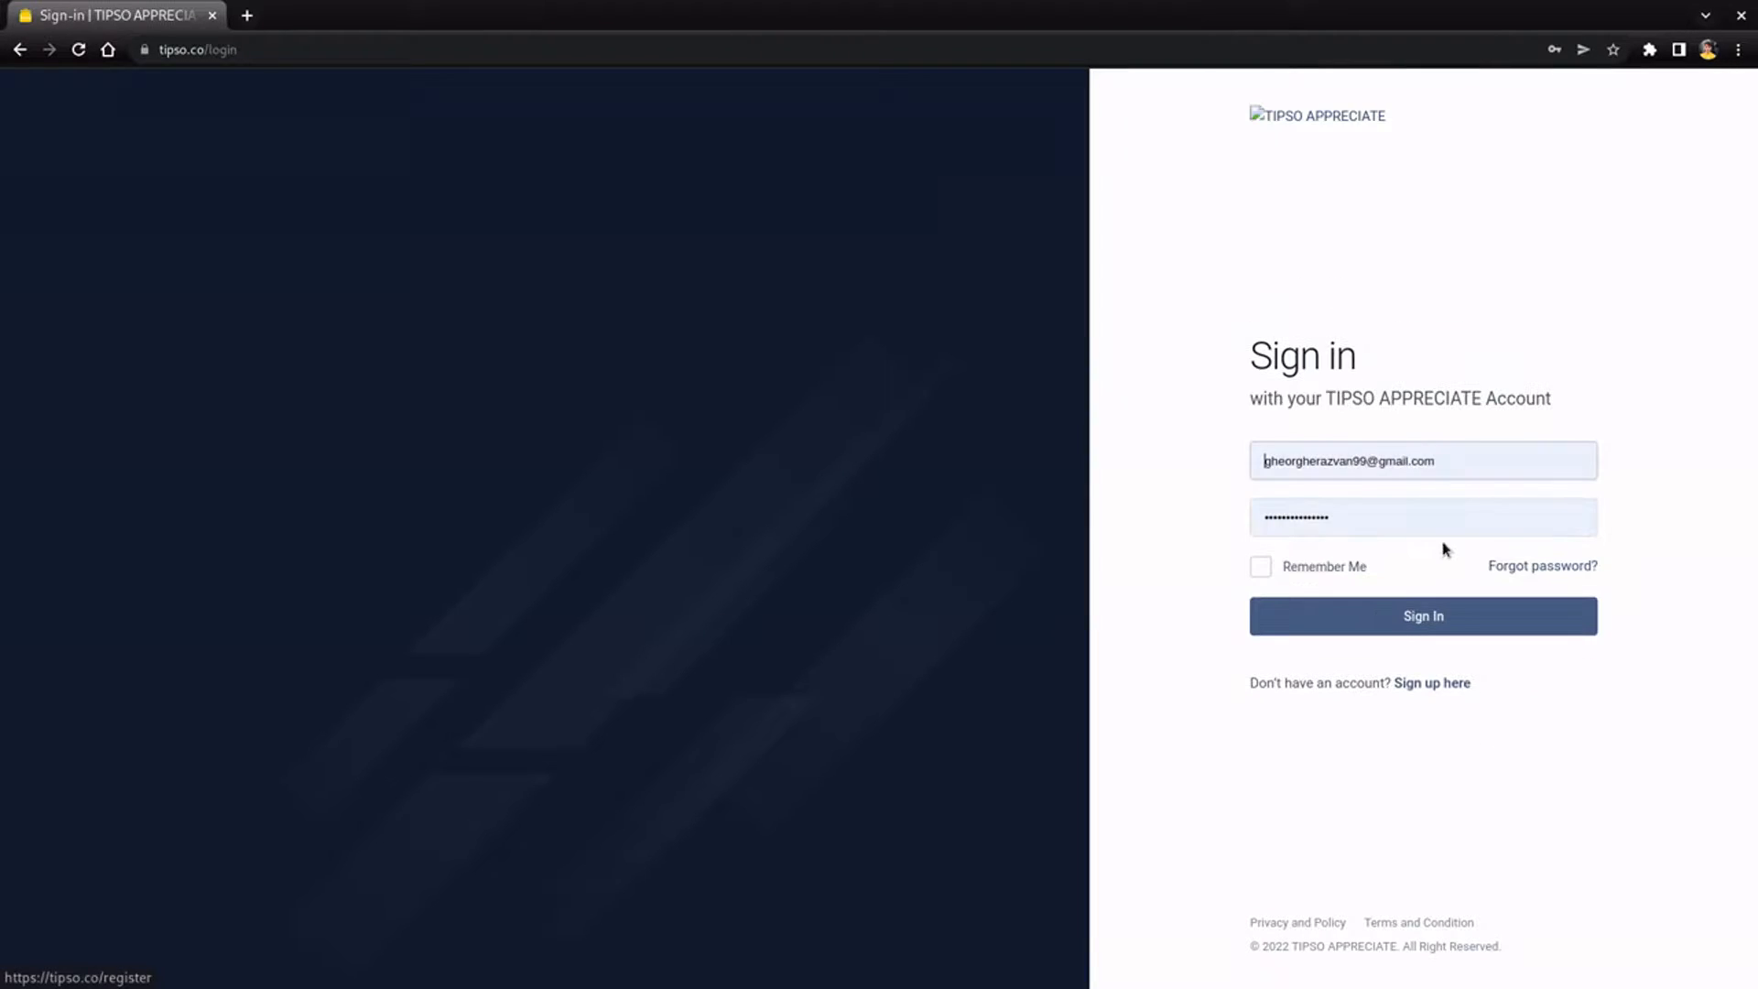
left_click(1434, 612)
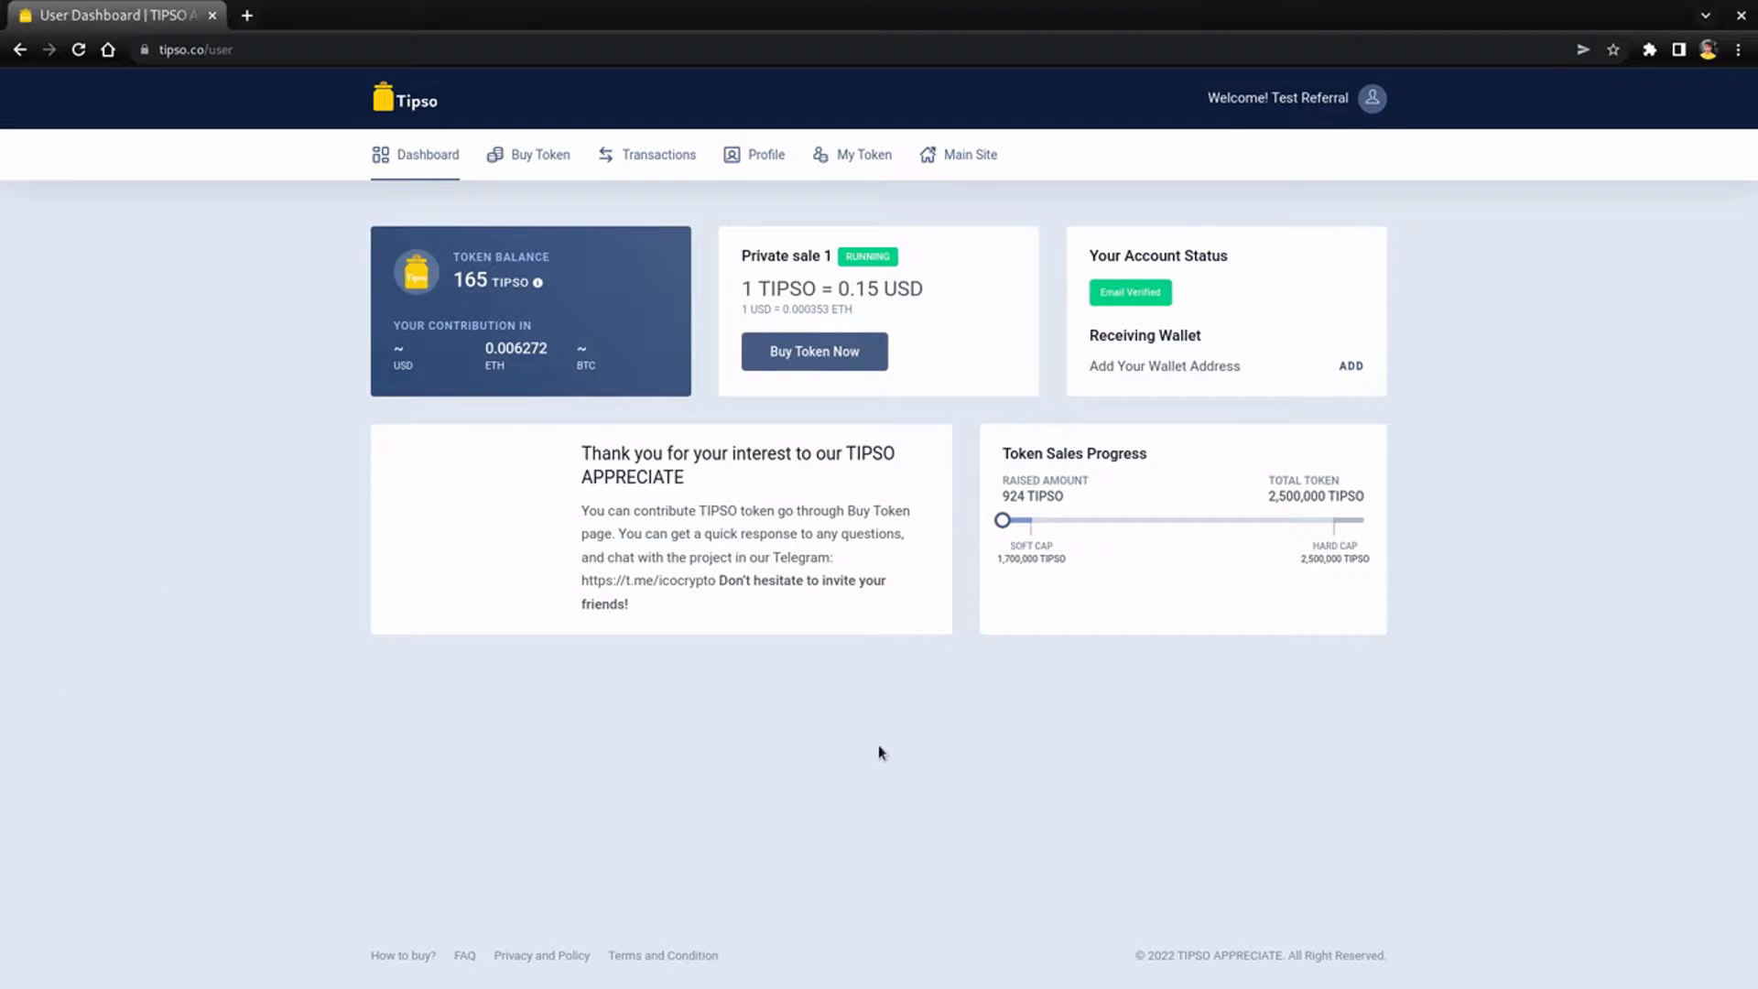
left_click(870, 364)
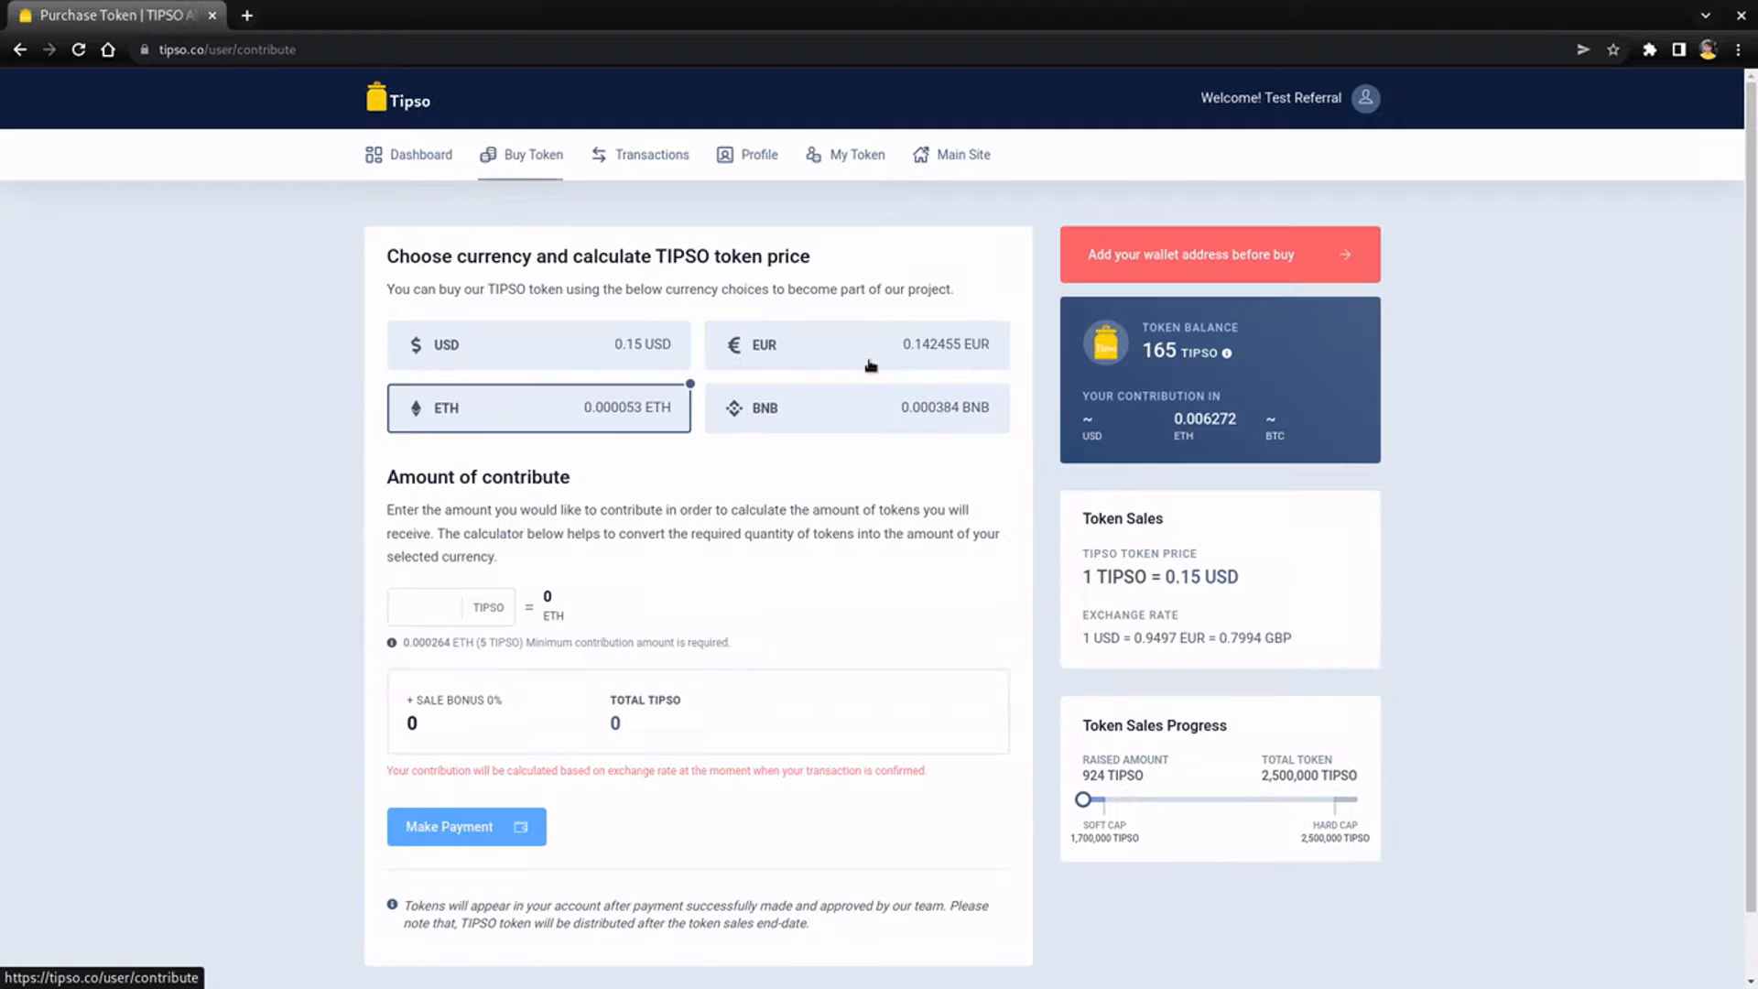
- Enter 100 TIPSO in the calculator and switch the payment currency to BNB, costing 0.0387 BNB
left_click(633, 366)
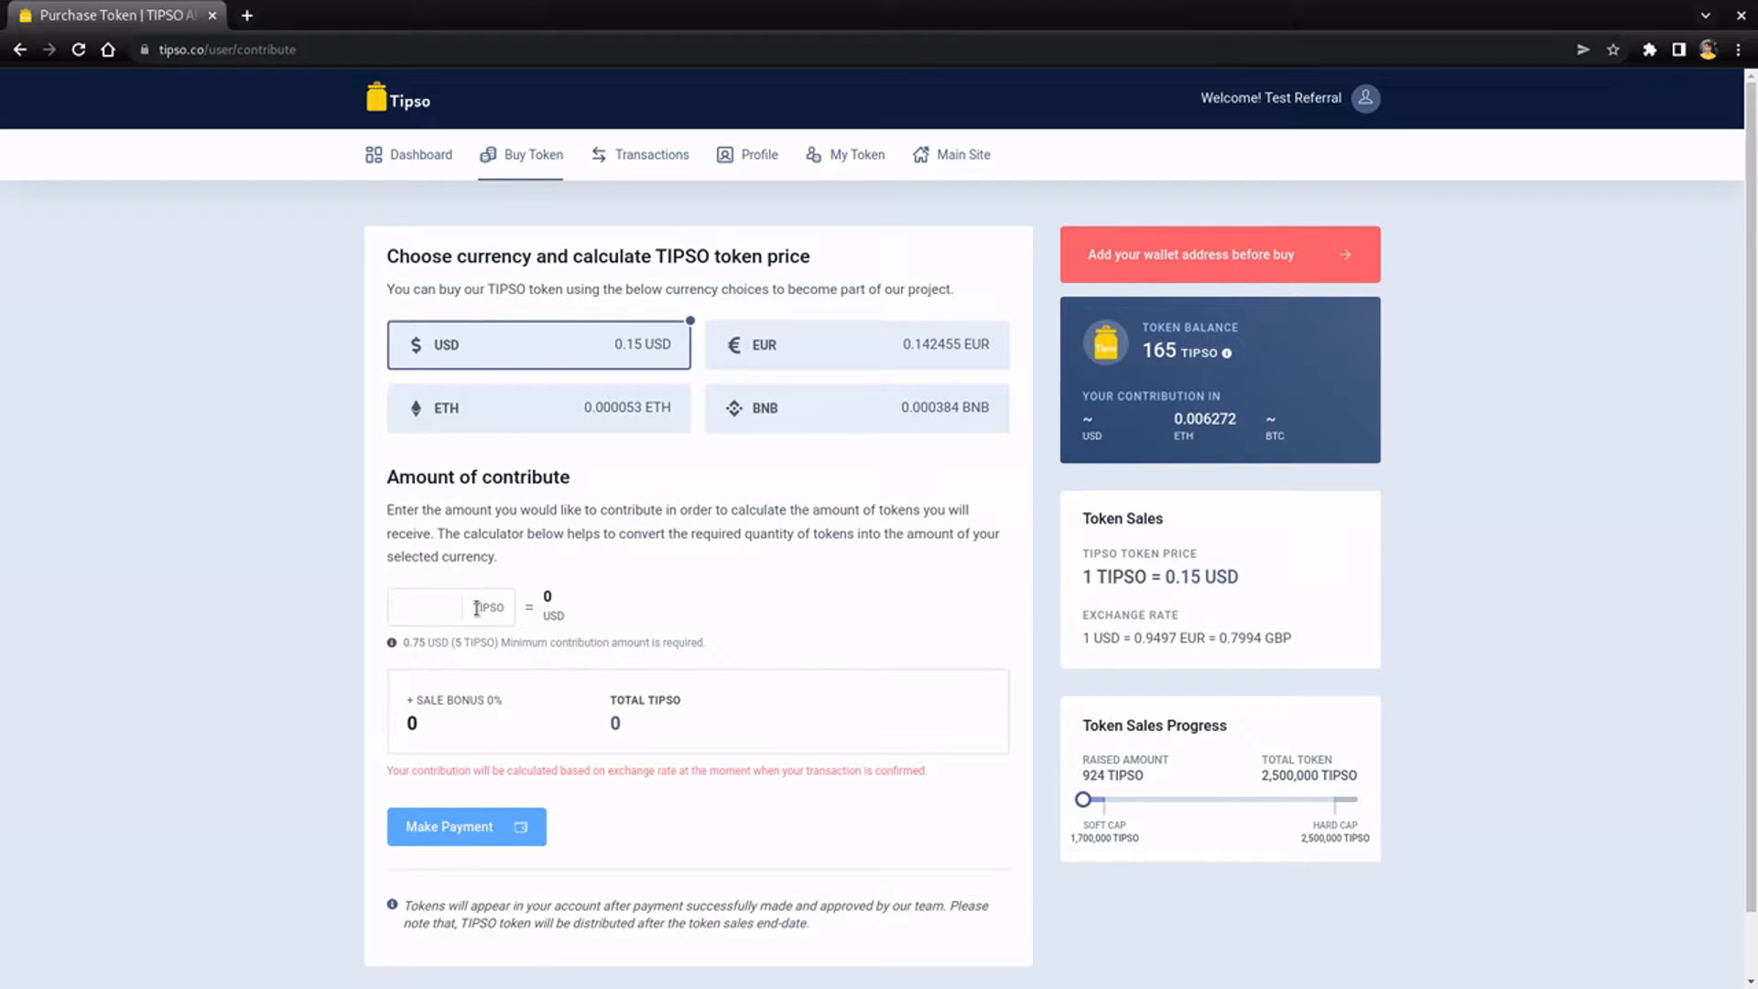
left_click(432, 610)
type("100")
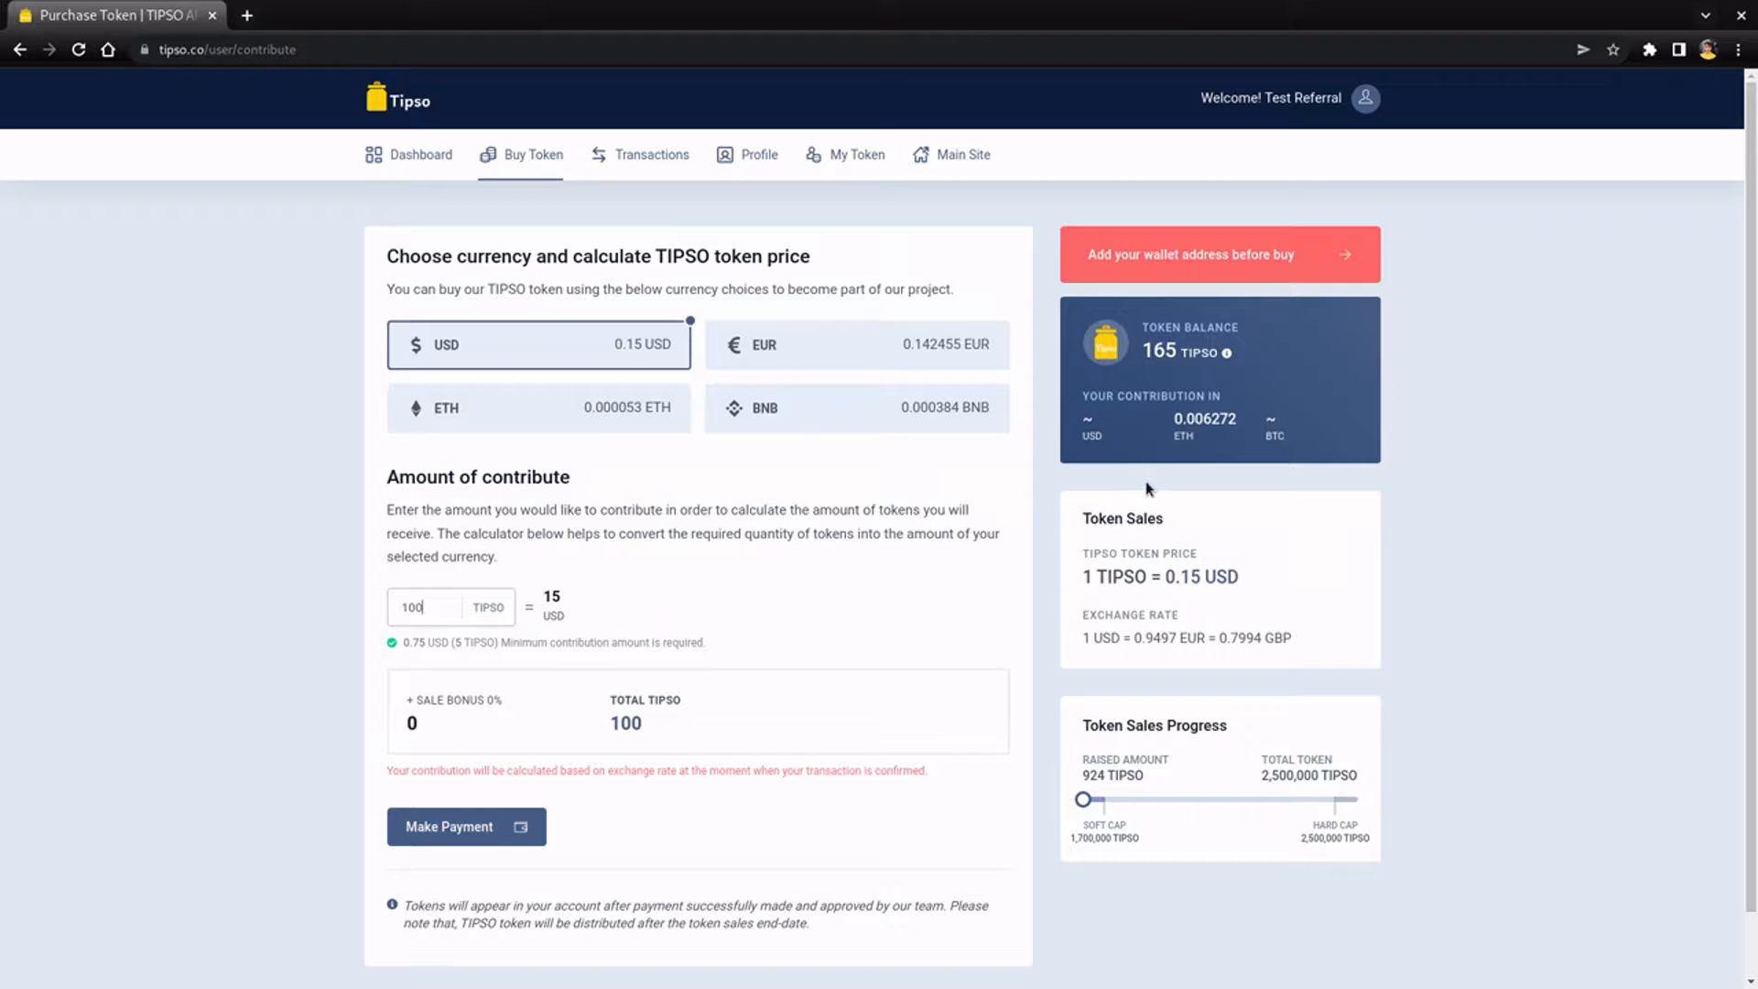
left_click(746, 357)
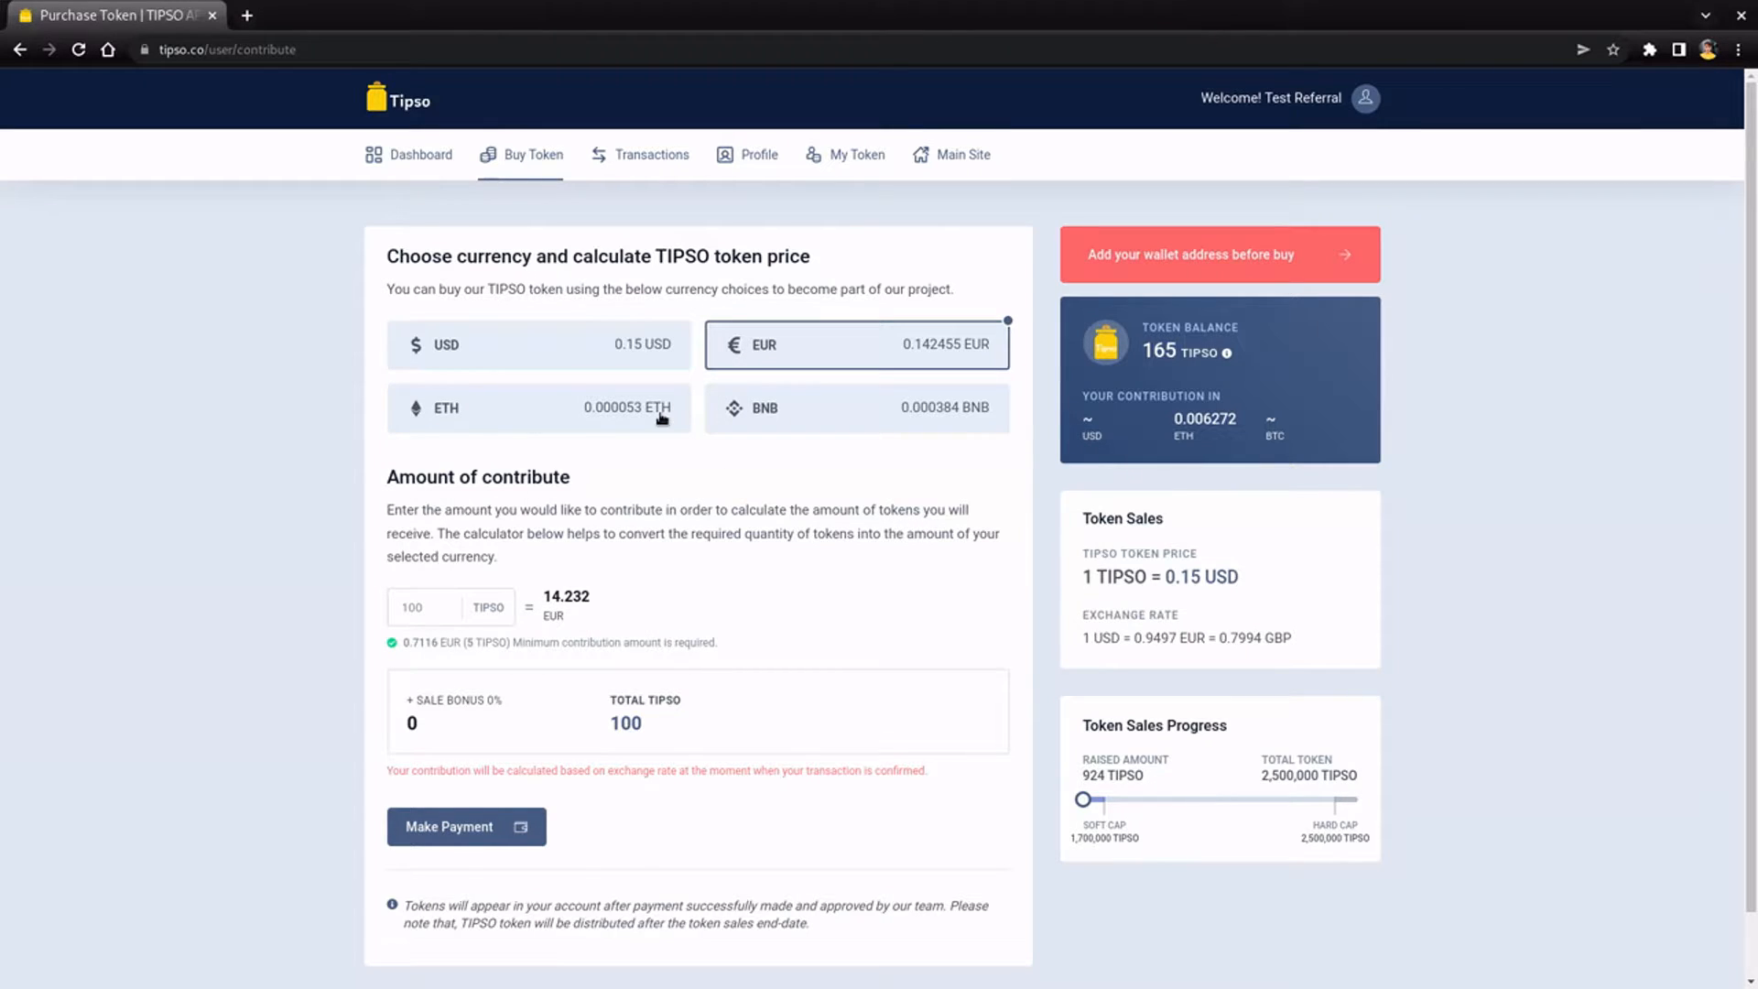
left_click(760, 429)
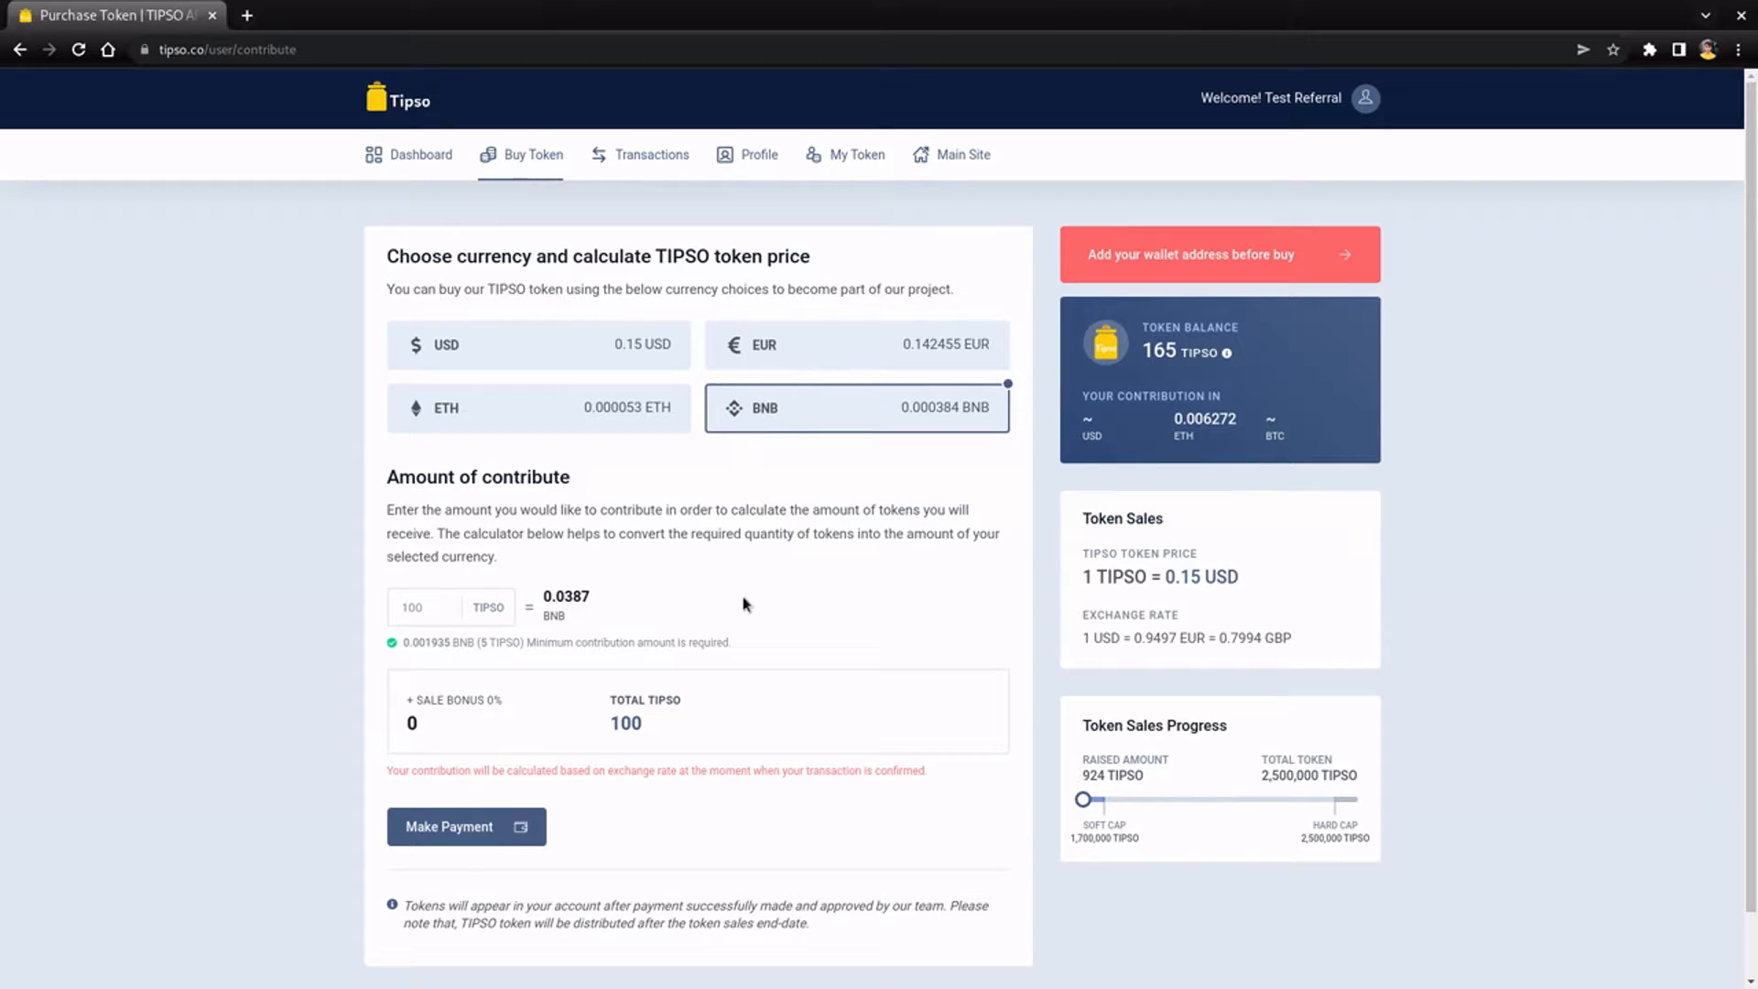
scroll(749, 606, "down", 1)
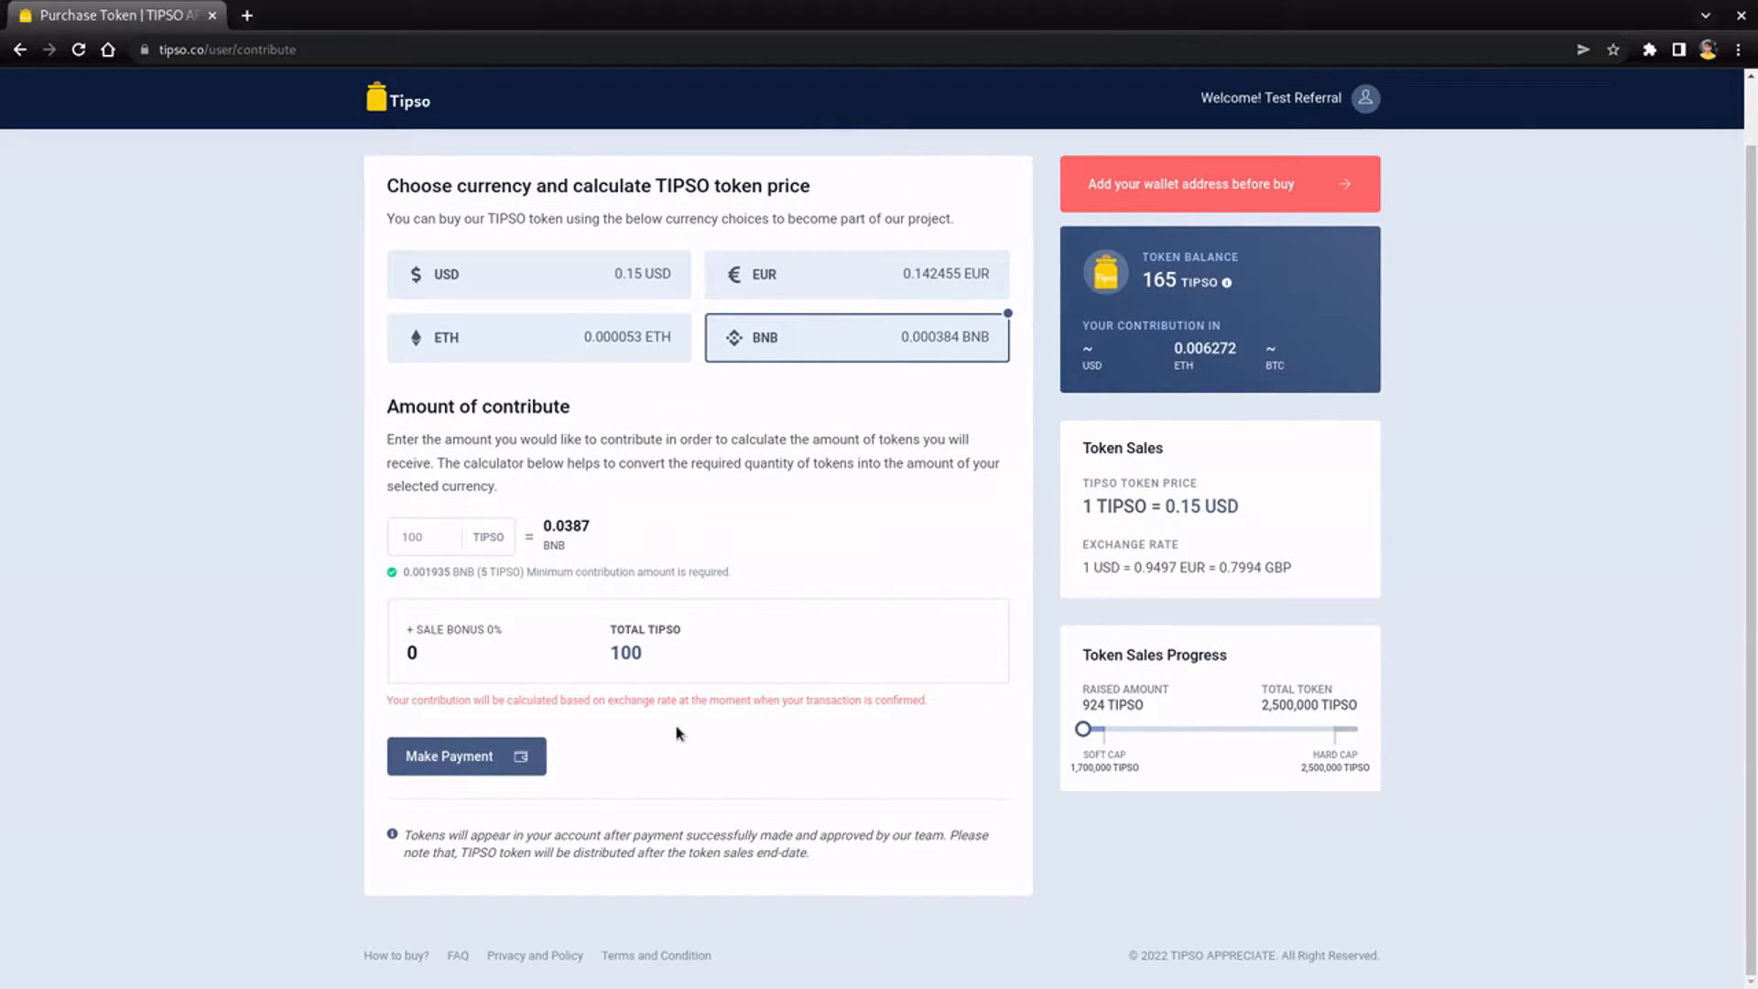
right_click(533, 773)
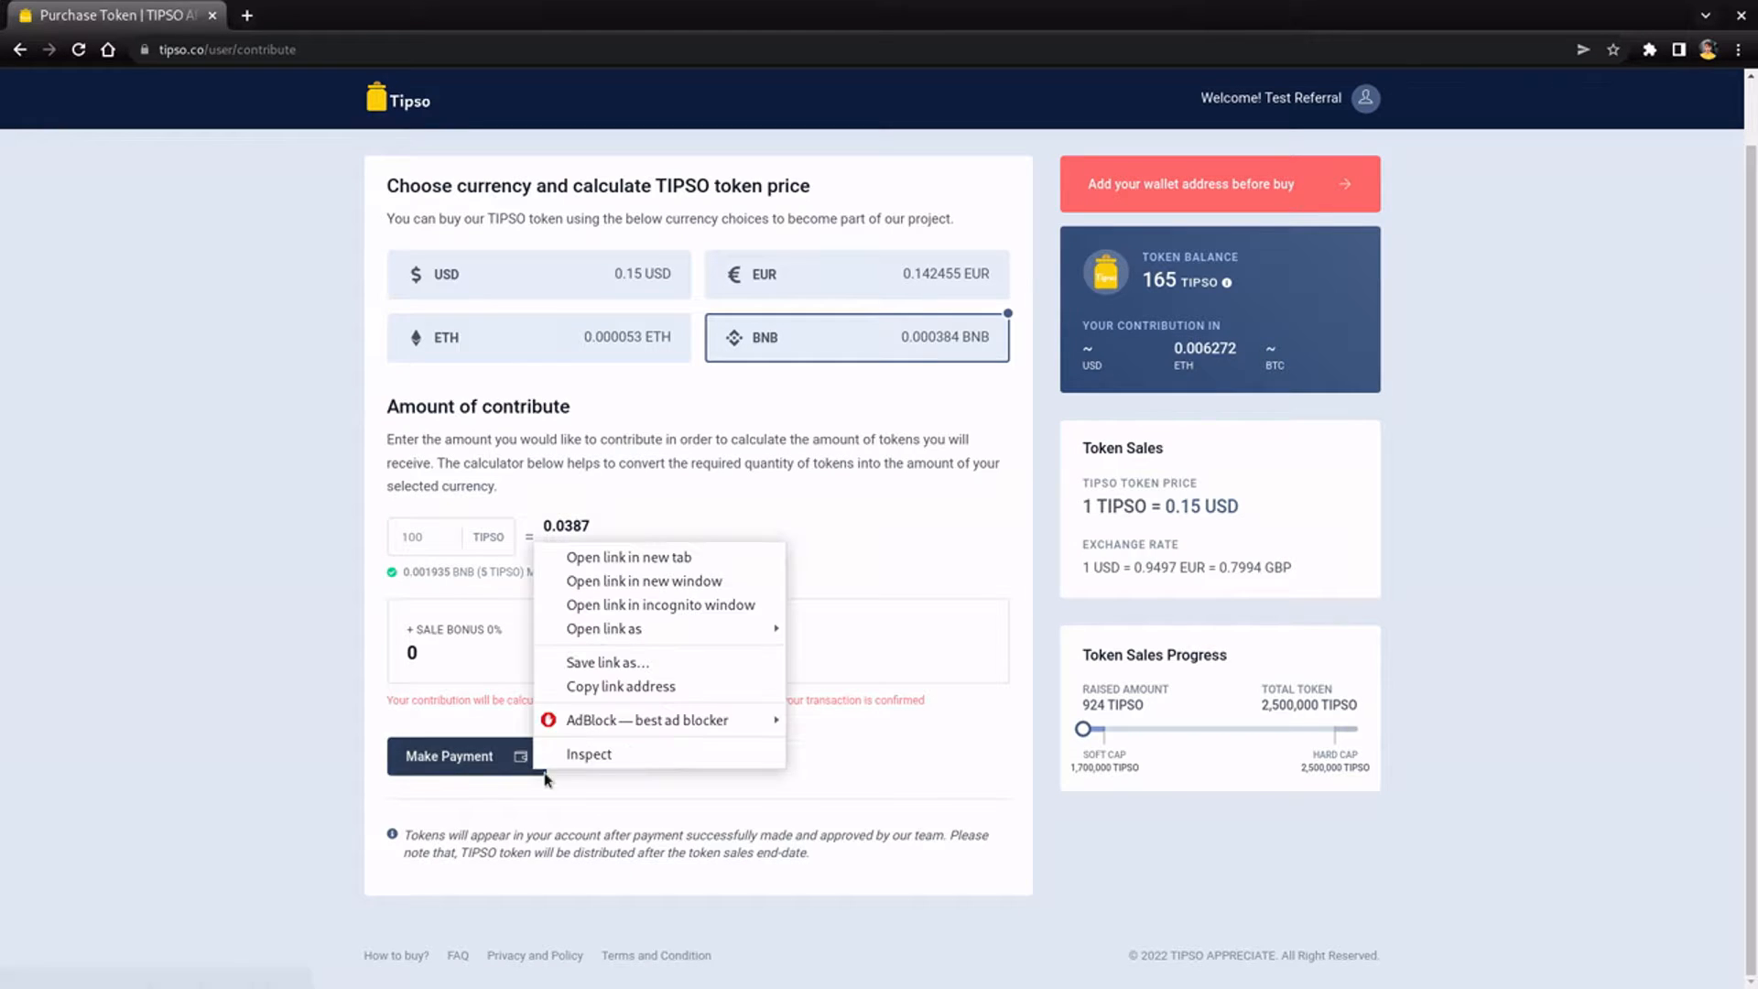
left_click(853, 780)
scroll(859, 779, "up", 1)
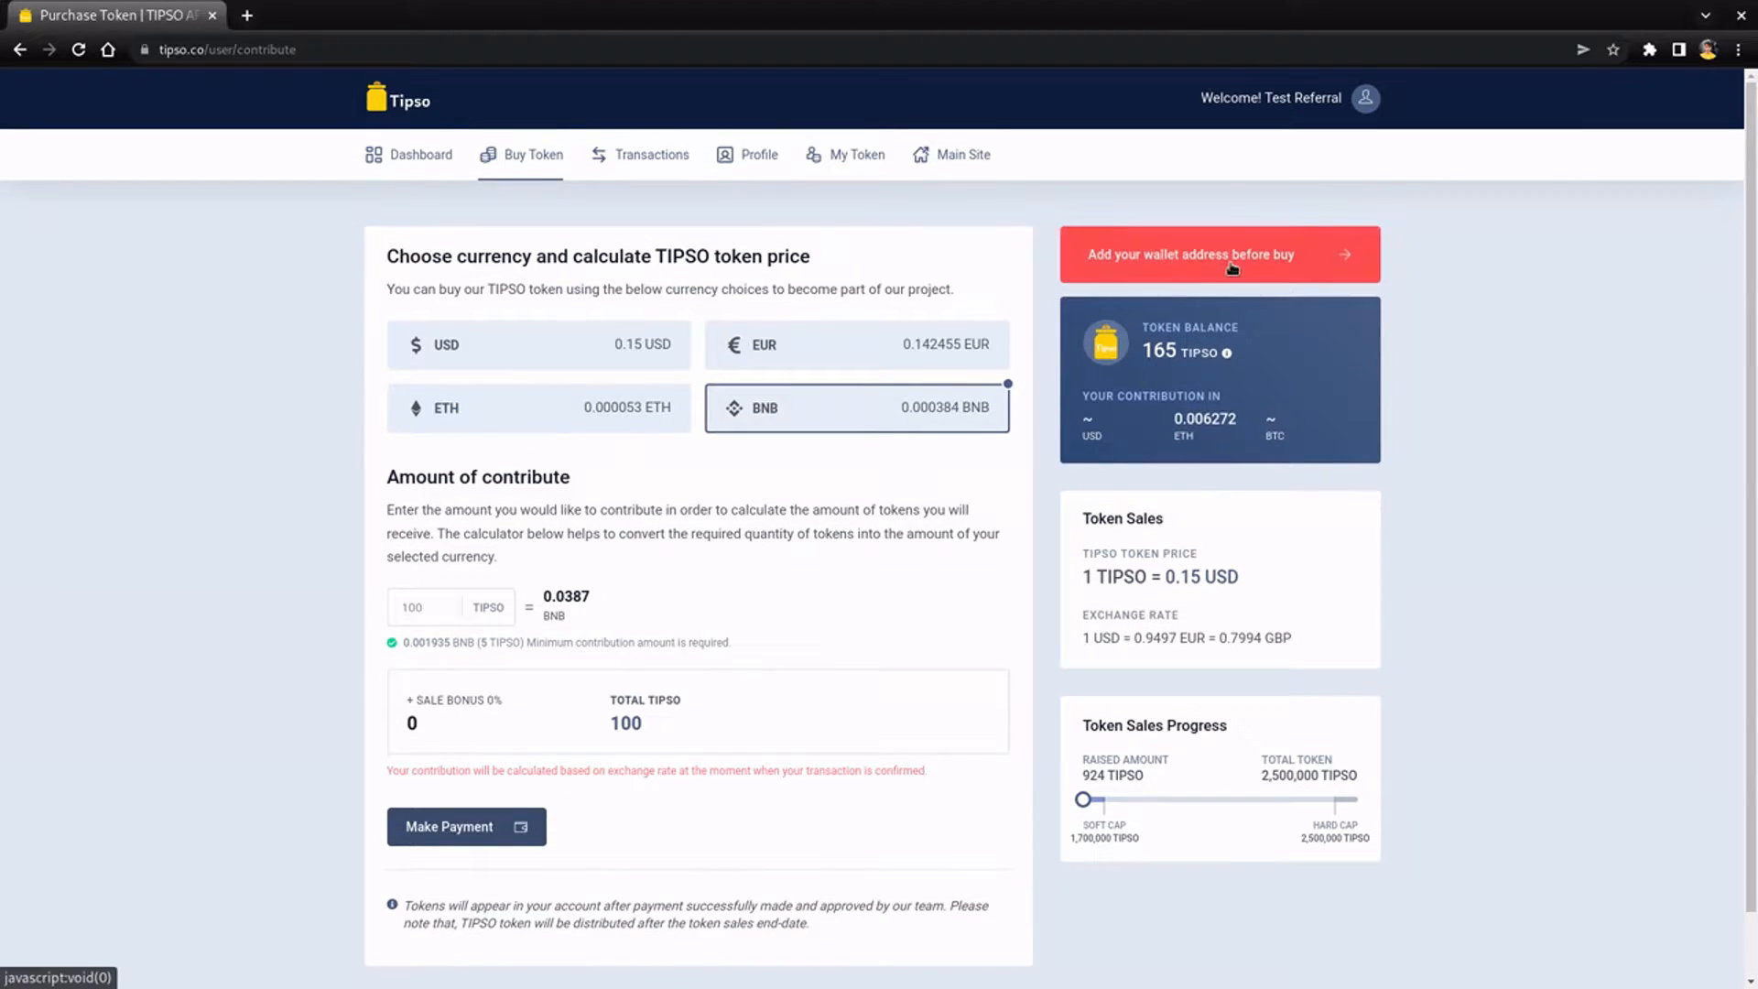
- Bring up the wallet address form and unlock the MetaMask wallet with its password
left_click(1228, 263)
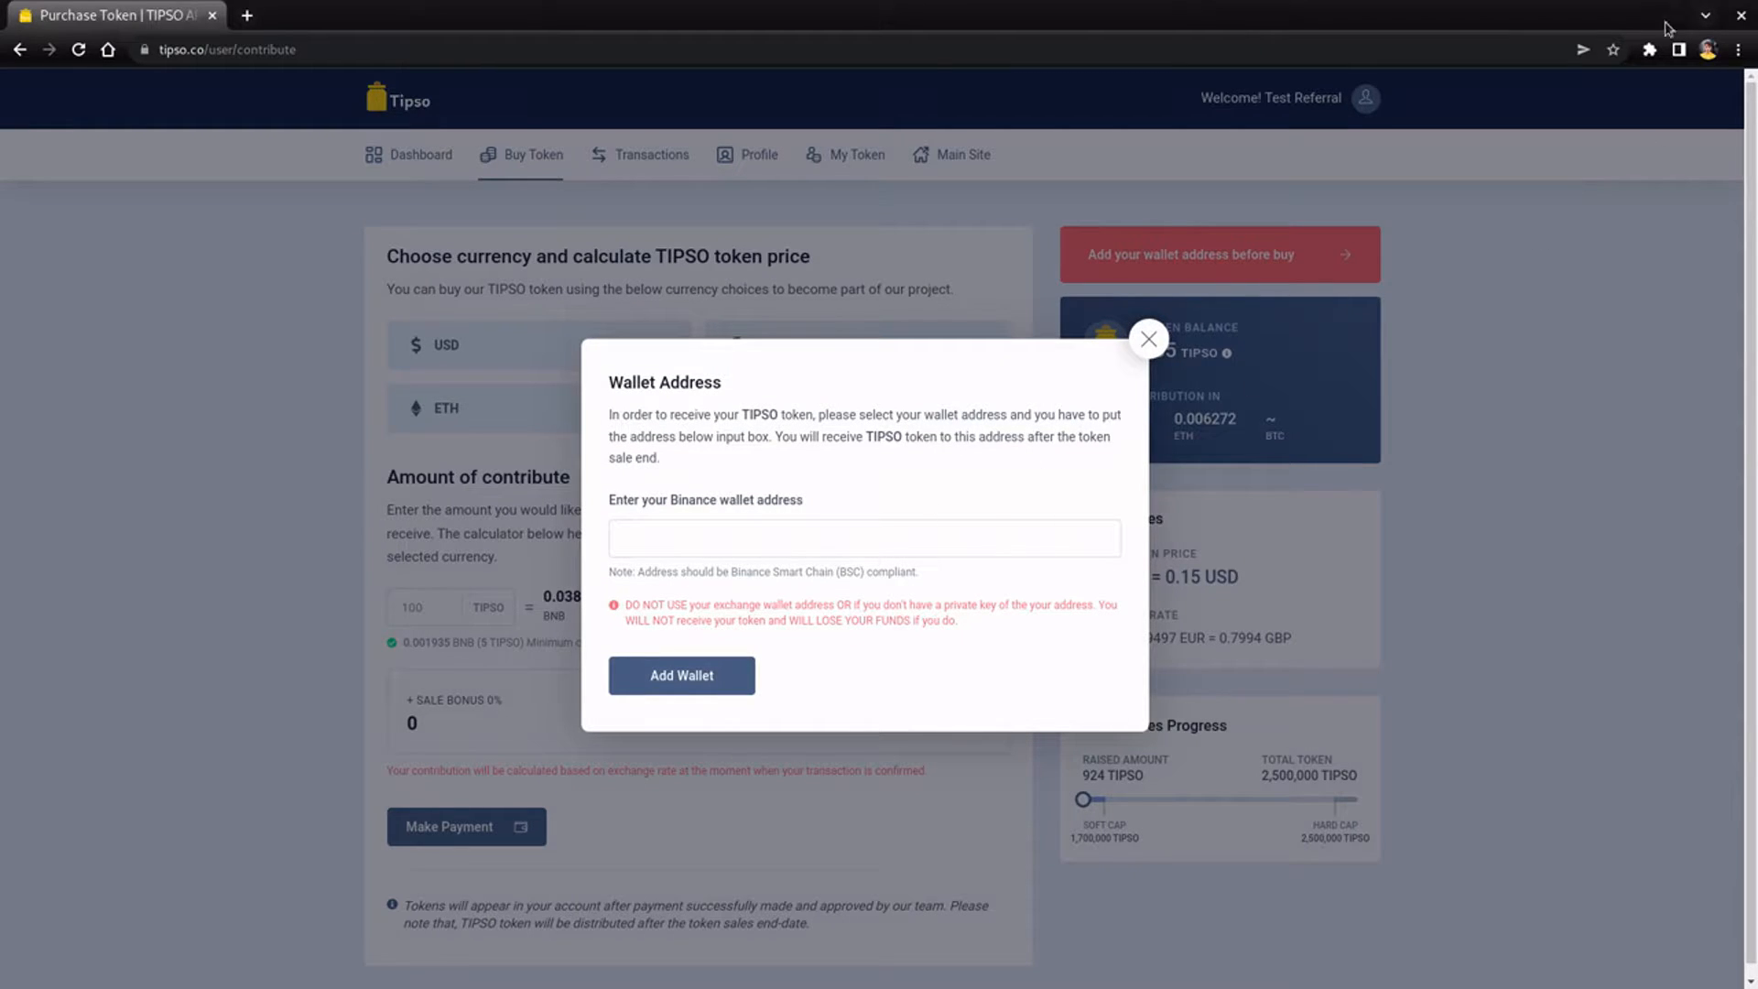
left_click(1649, 49)
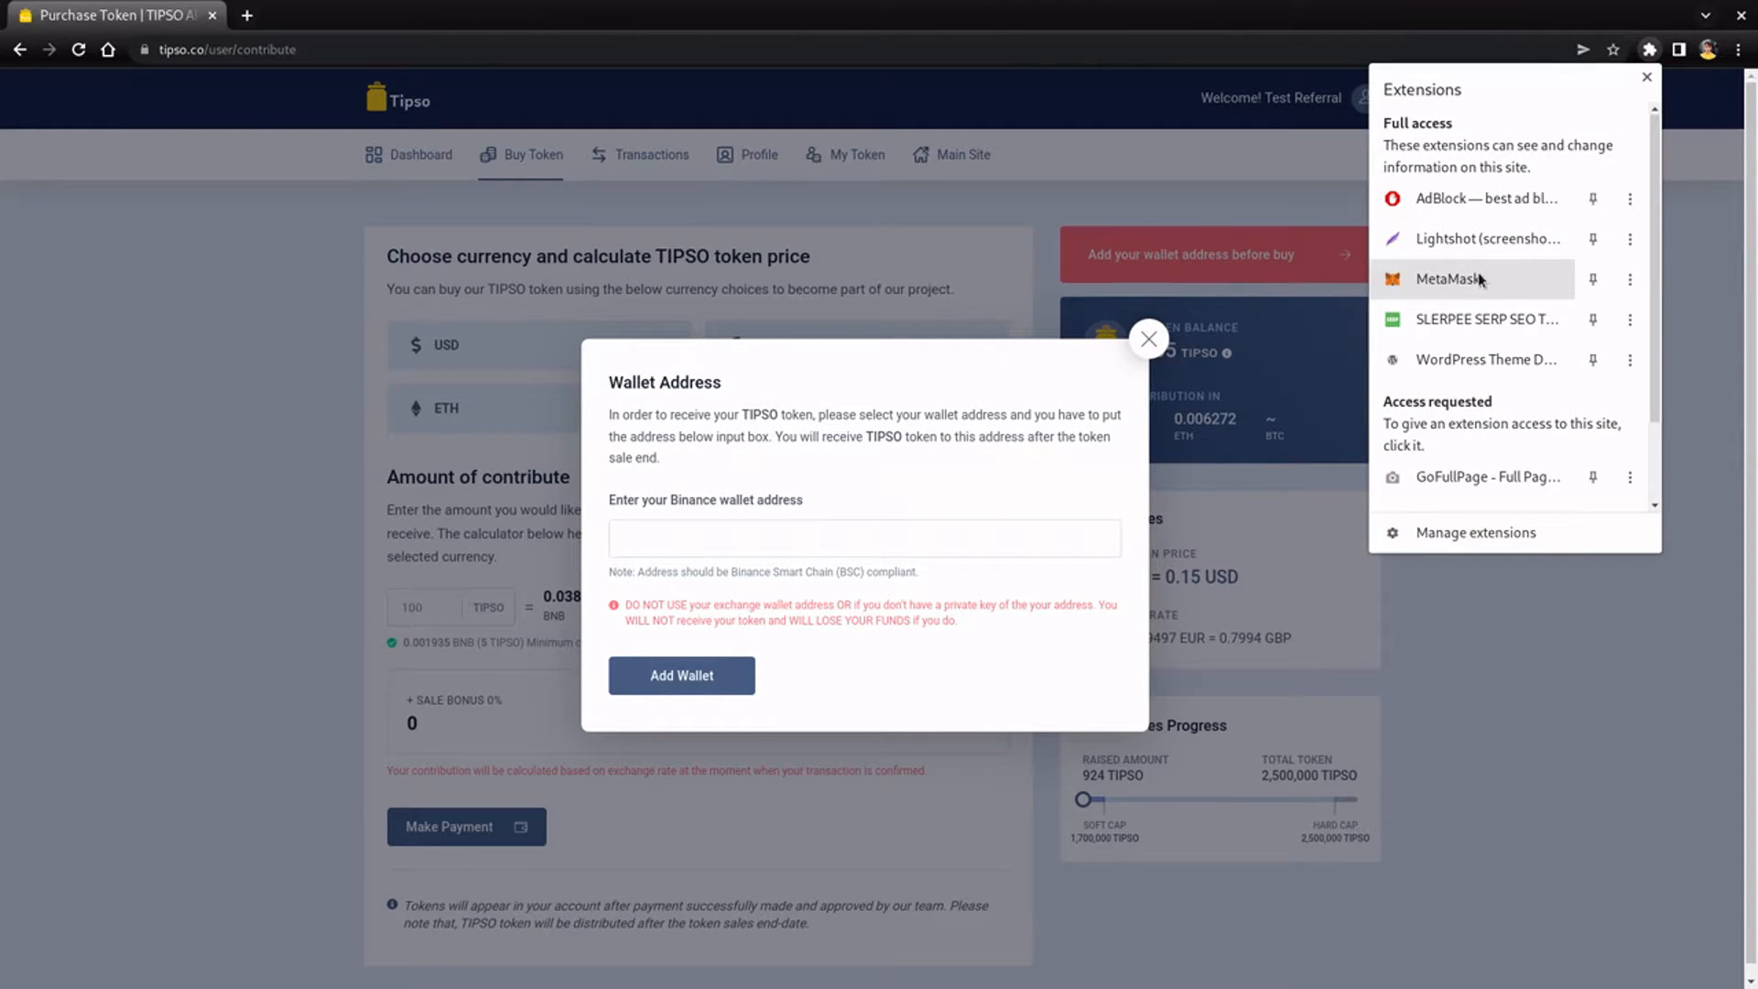
left_click(1456, 279)
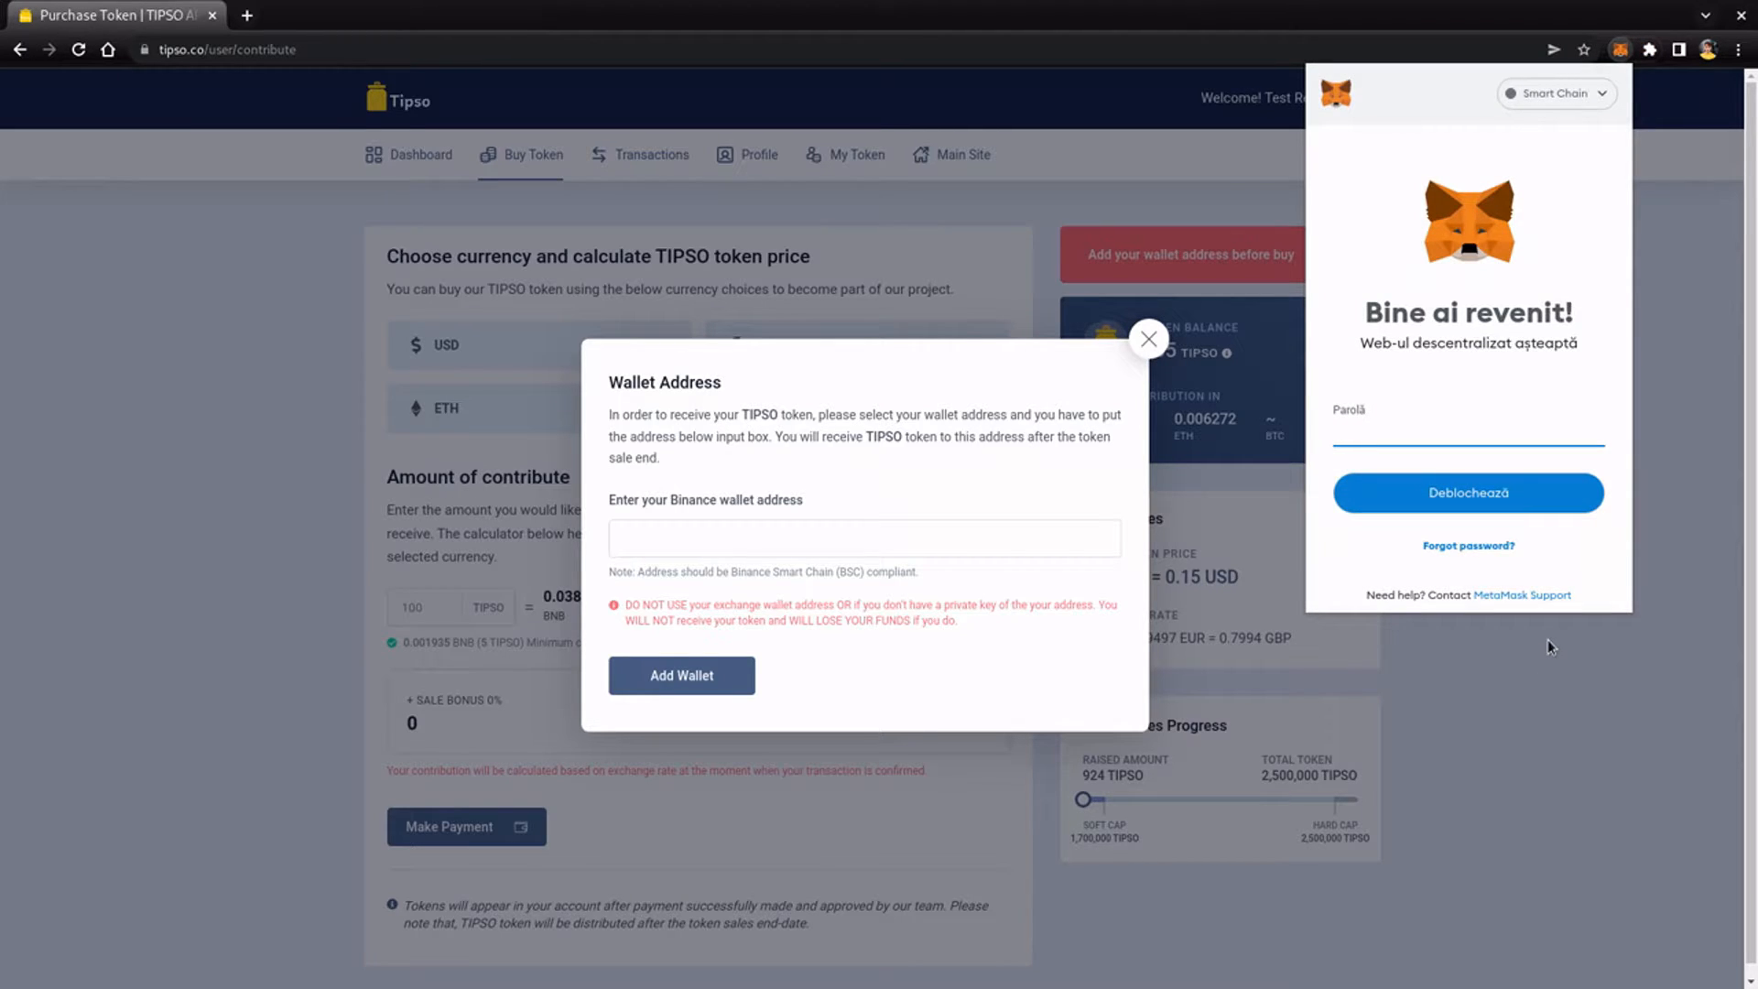
type("•••••••")
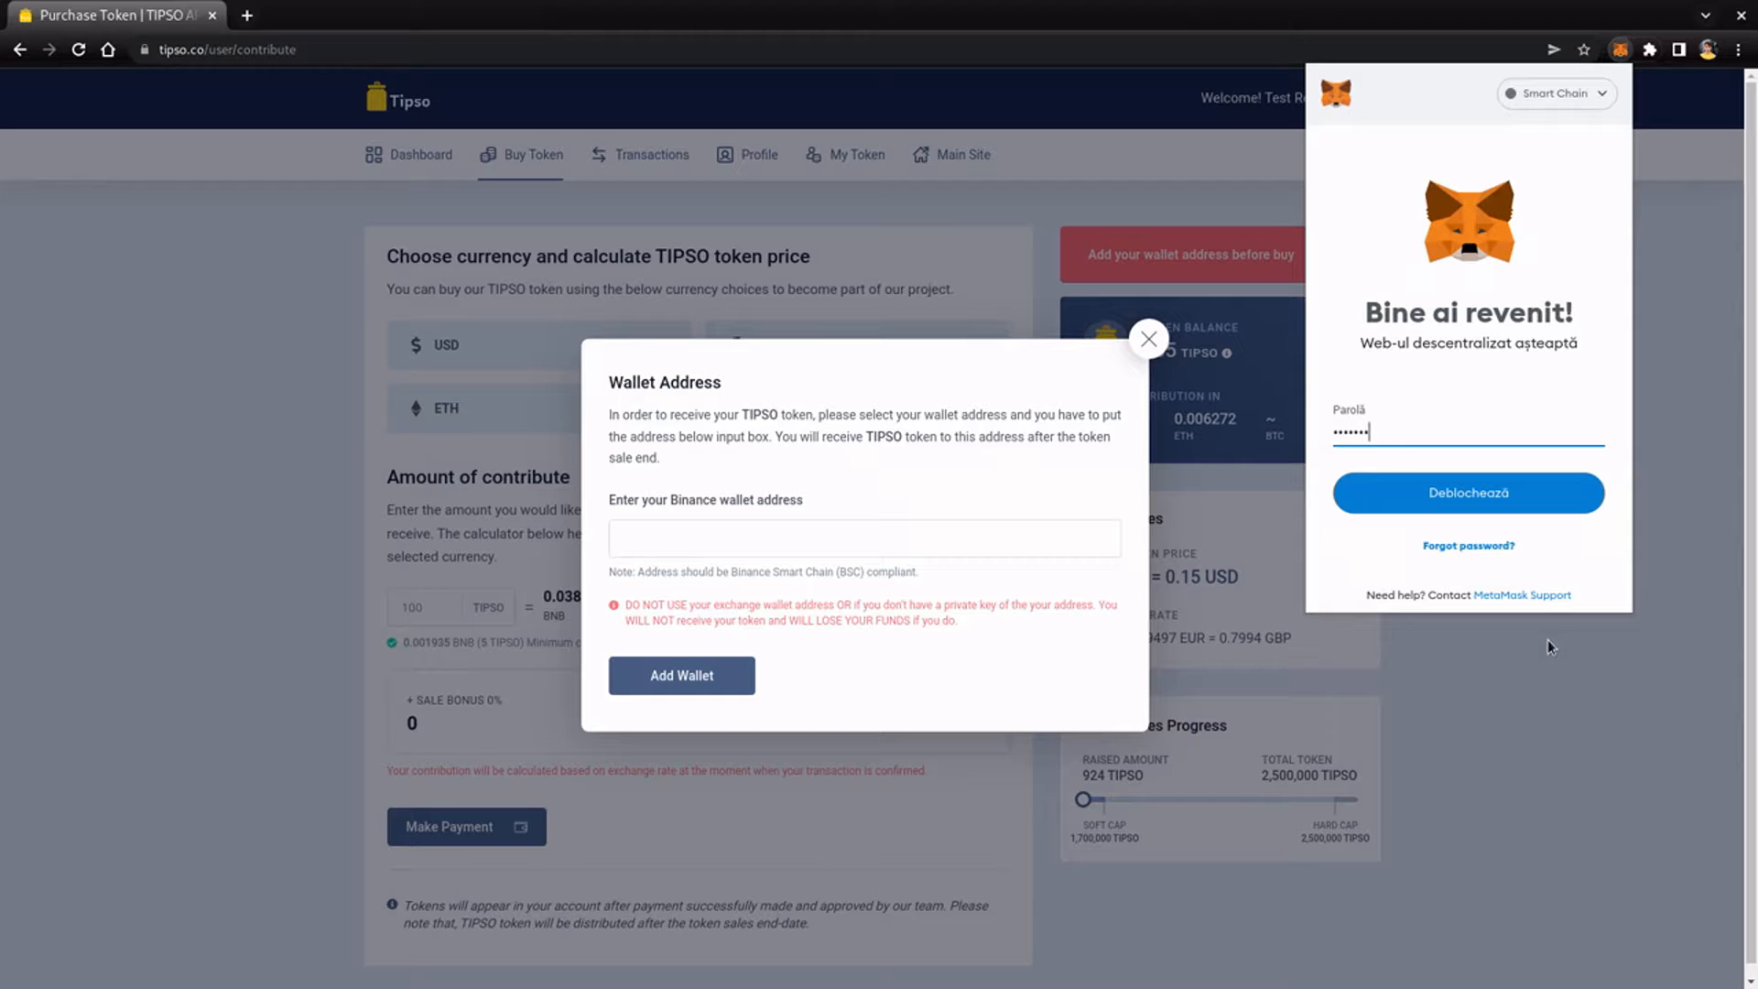
key("Return")
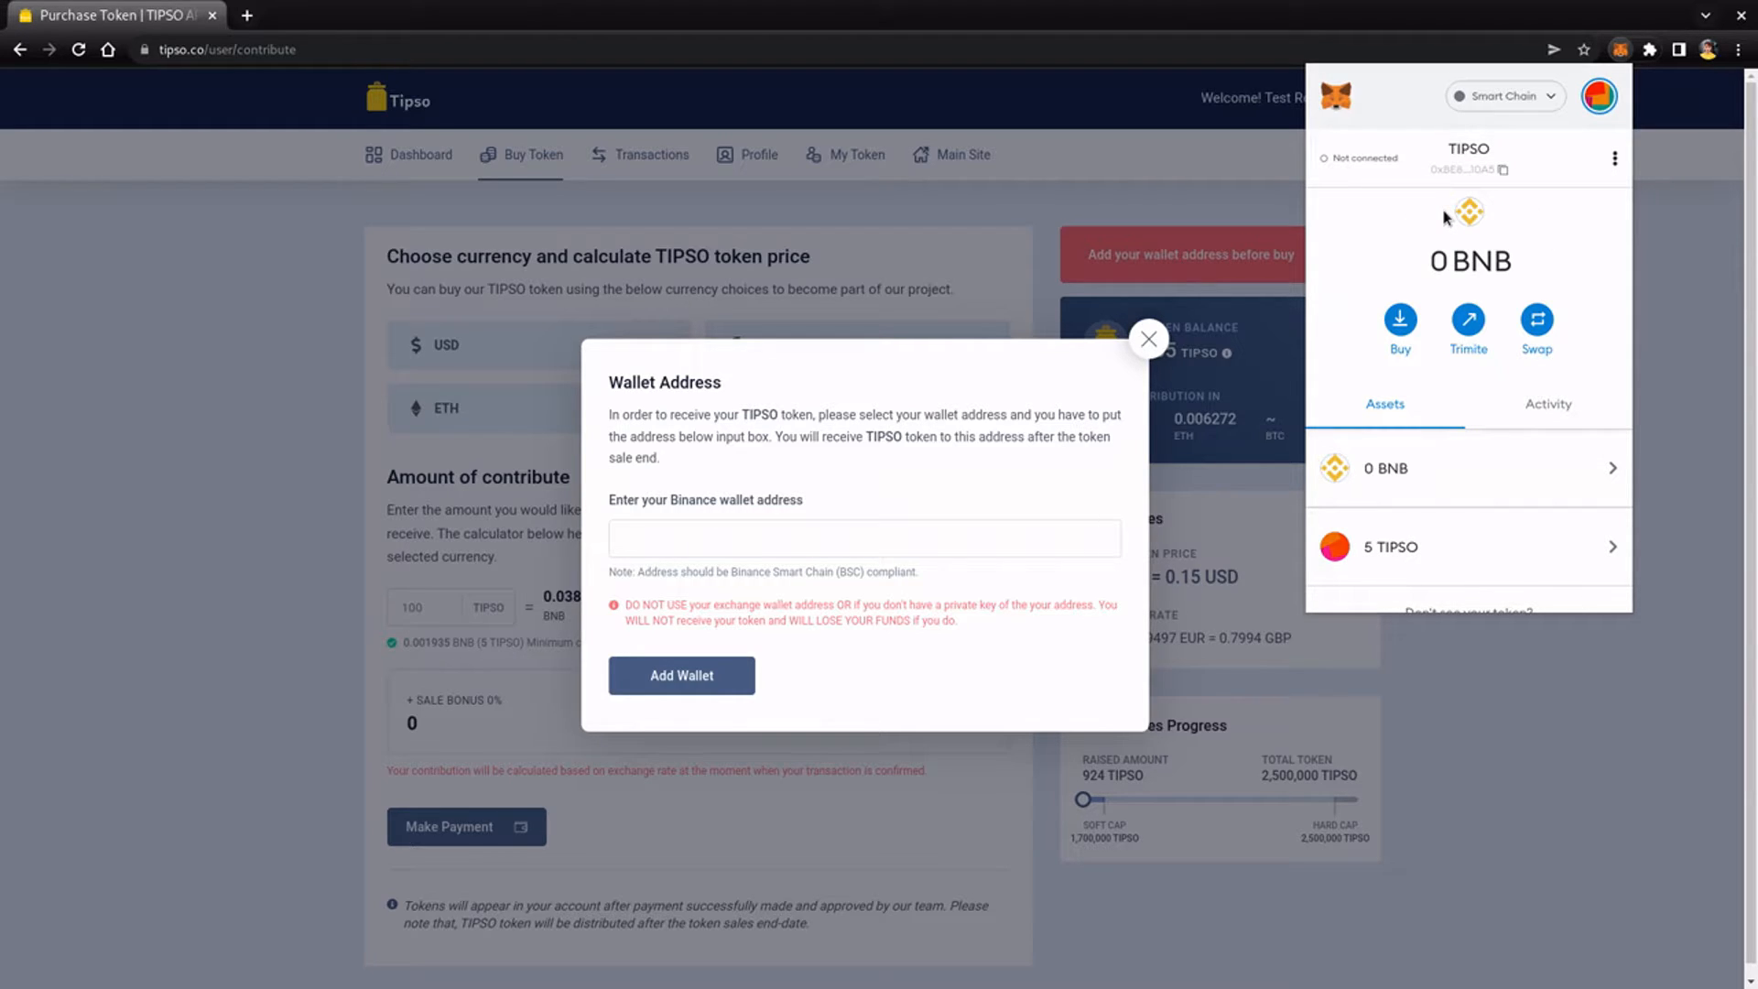
- Paste the copied wallet address into the Binance address field and save it to the account
left_click(1647, 711)
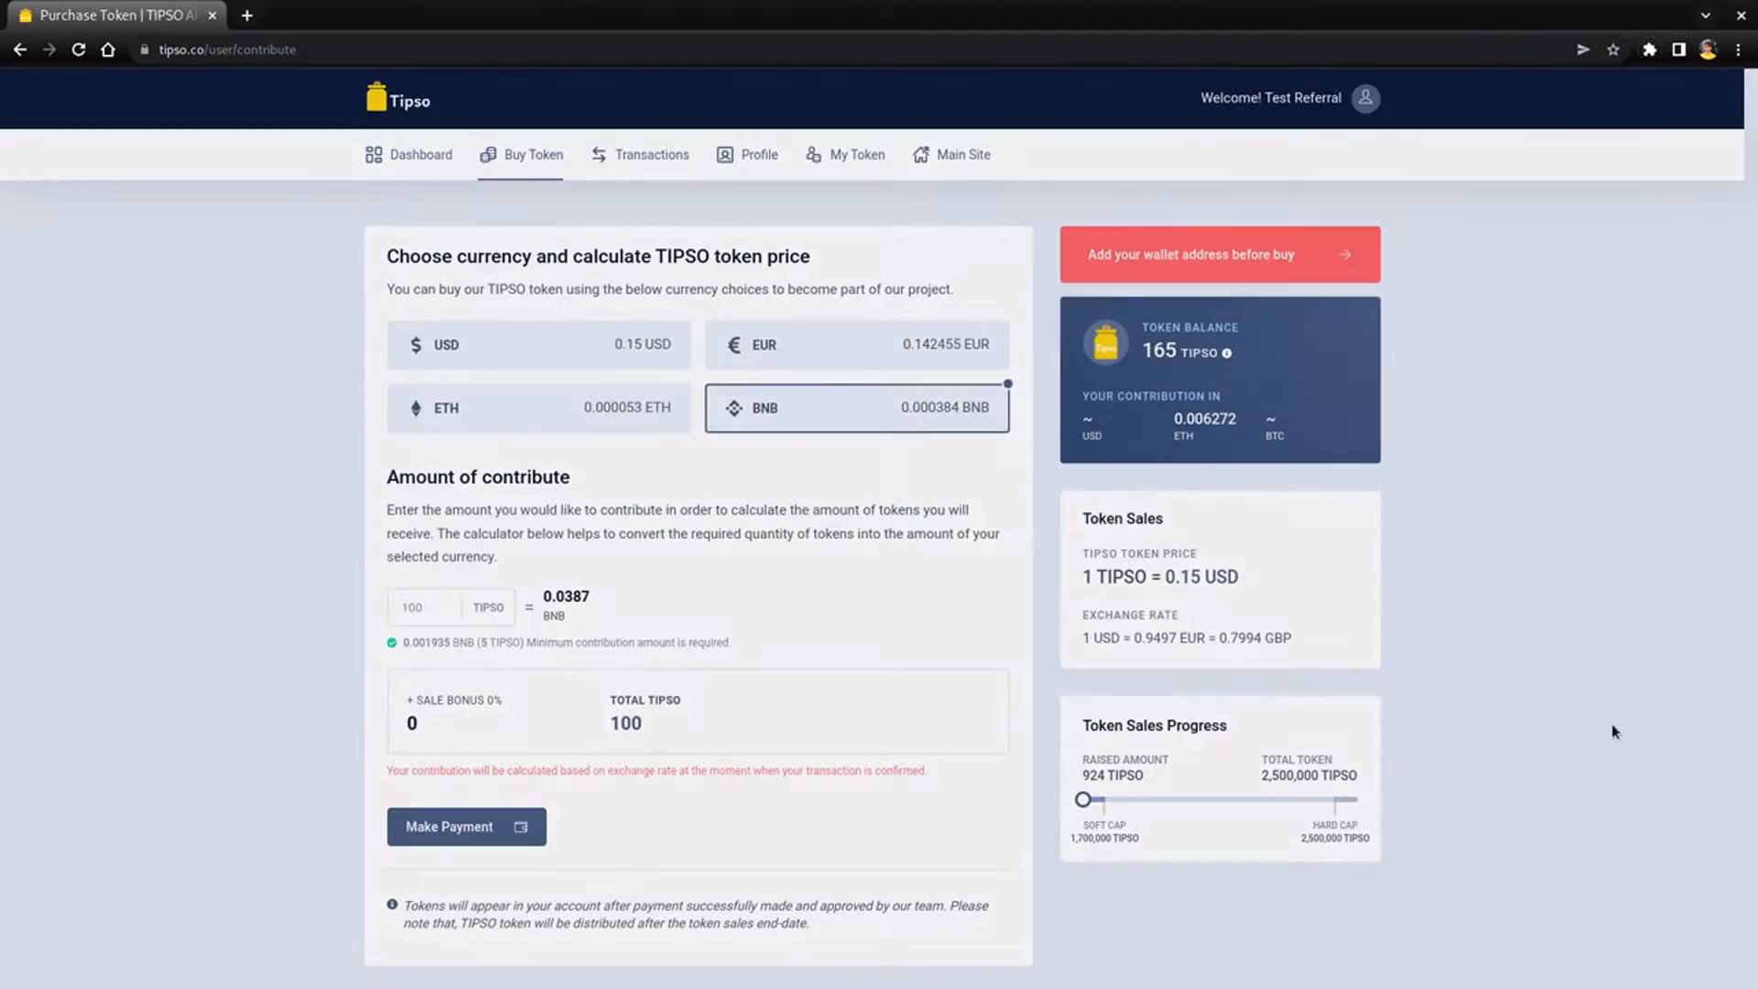
left_click(1337, 249)
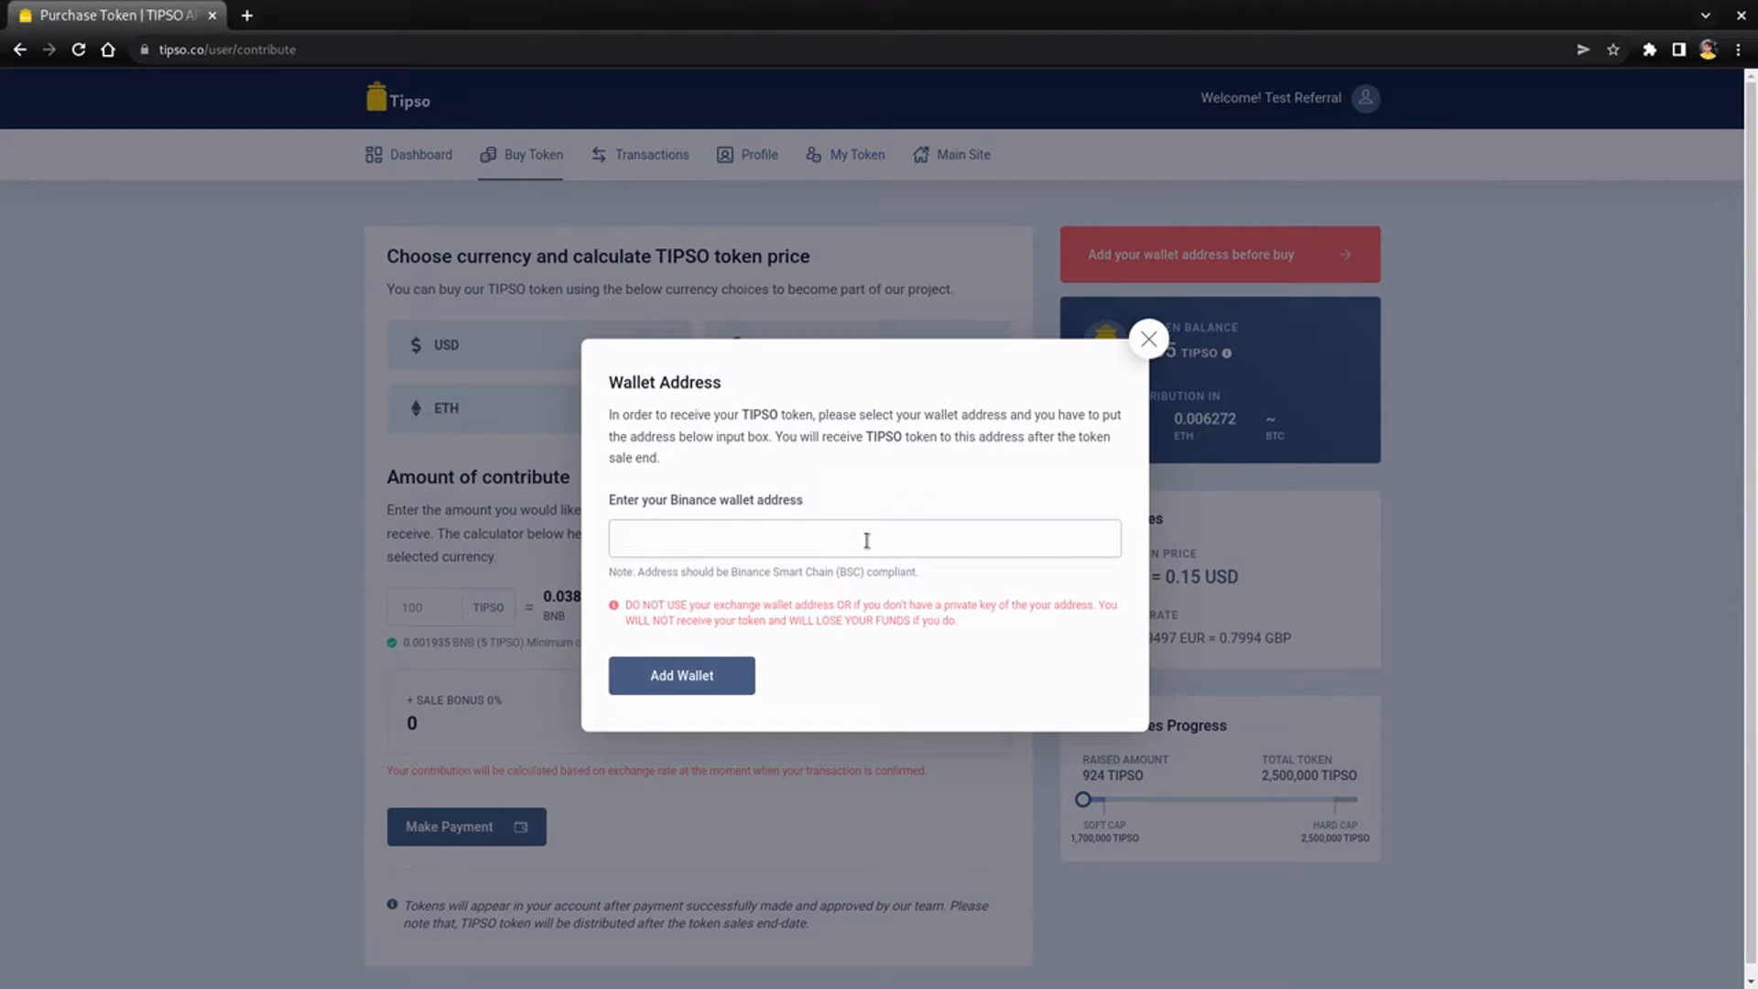
left_click(866, 541)
type("0xBE8CA7b52DA67CC0d80124aC3C7a27723E7710A5")
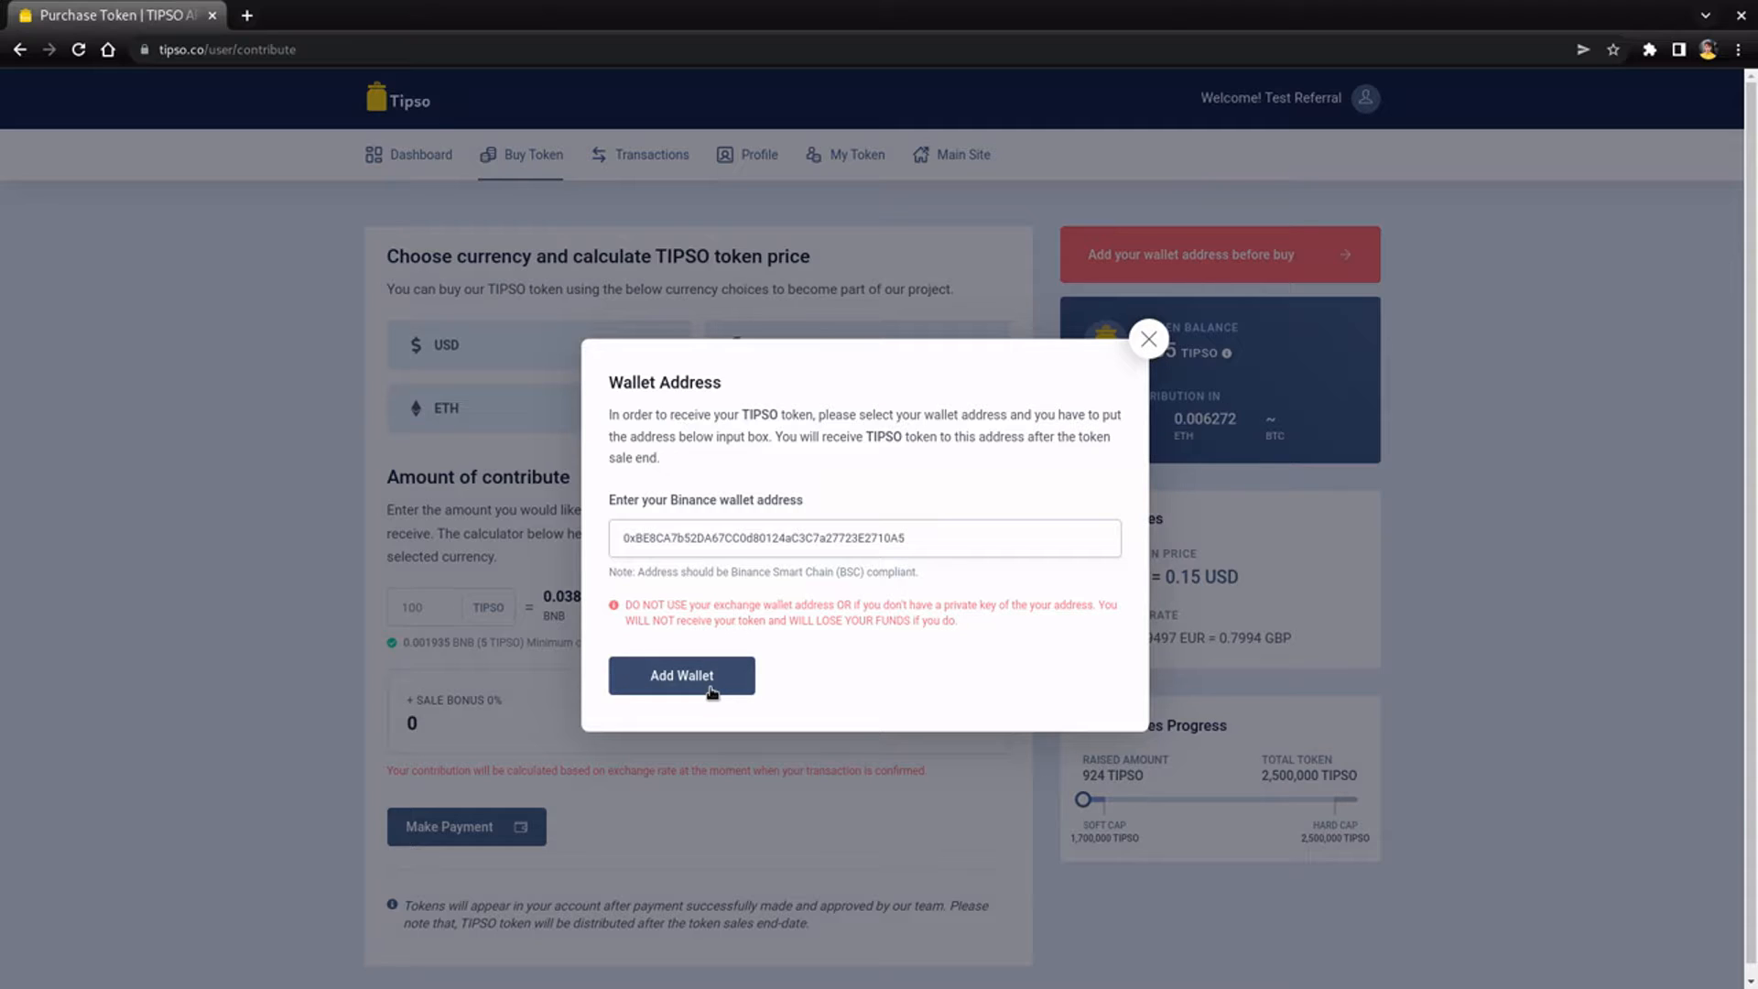
left_click(712, 686)
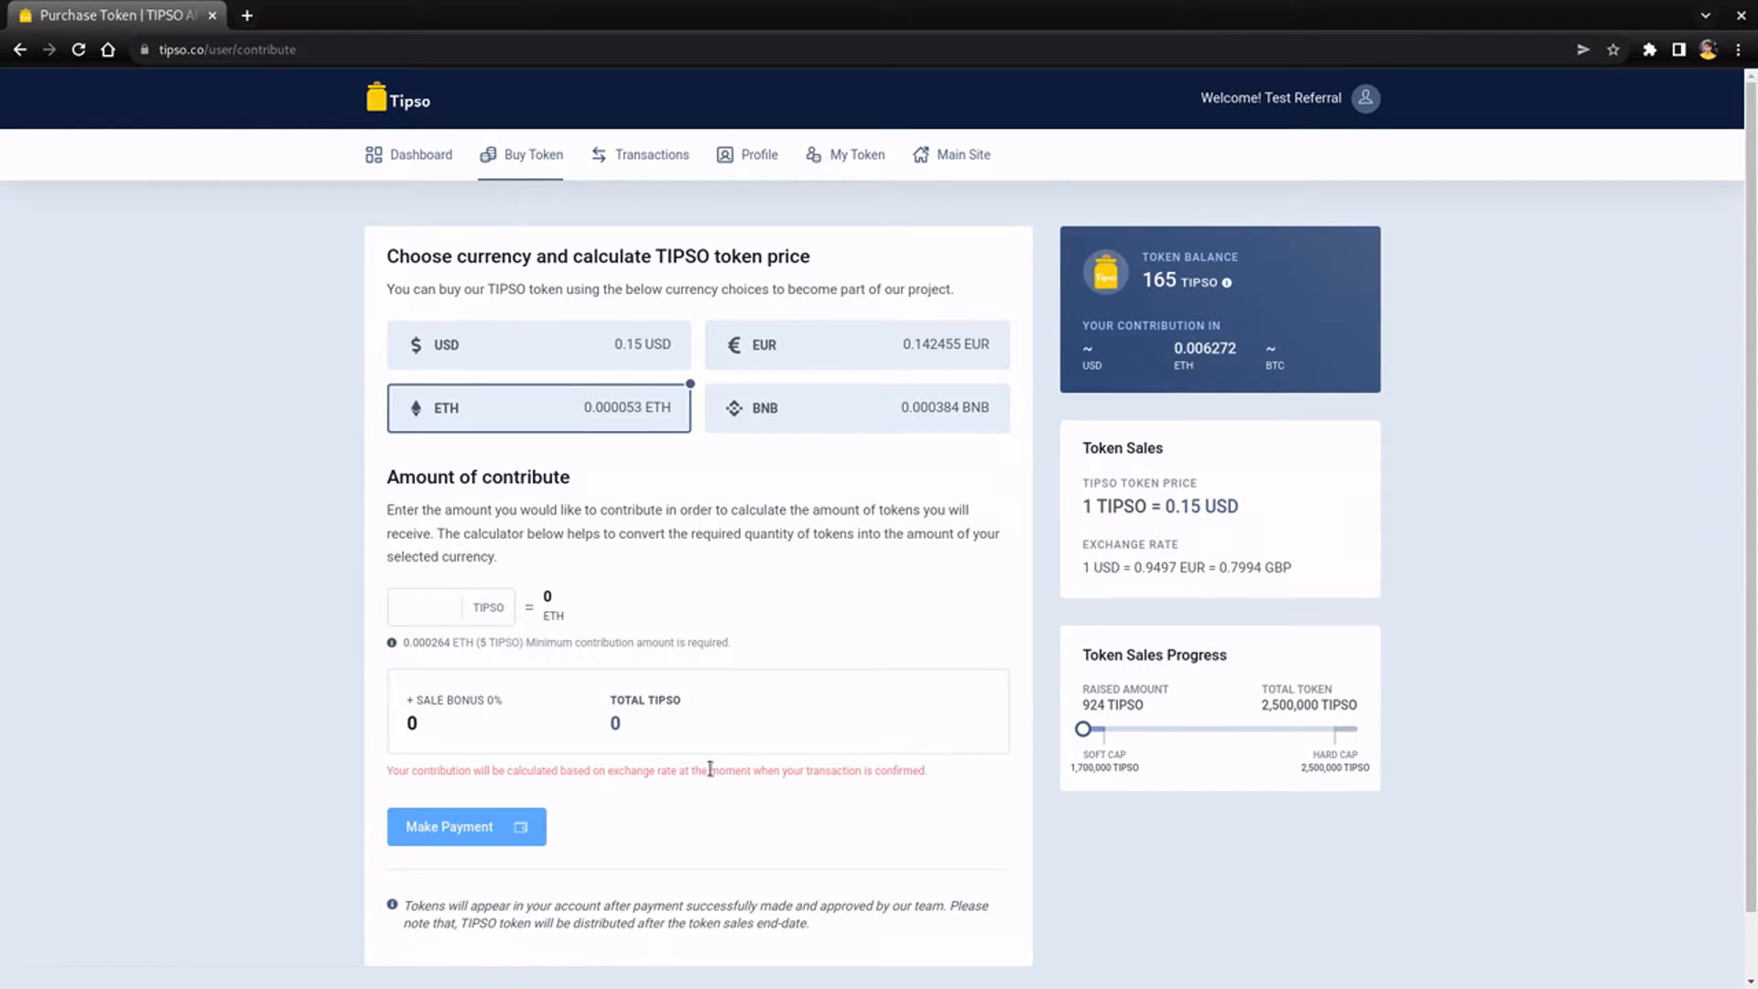
- Enter 100 TIPSO, preview paying in USD, and cancel that payment window
left_click(439, 613)
type("100")
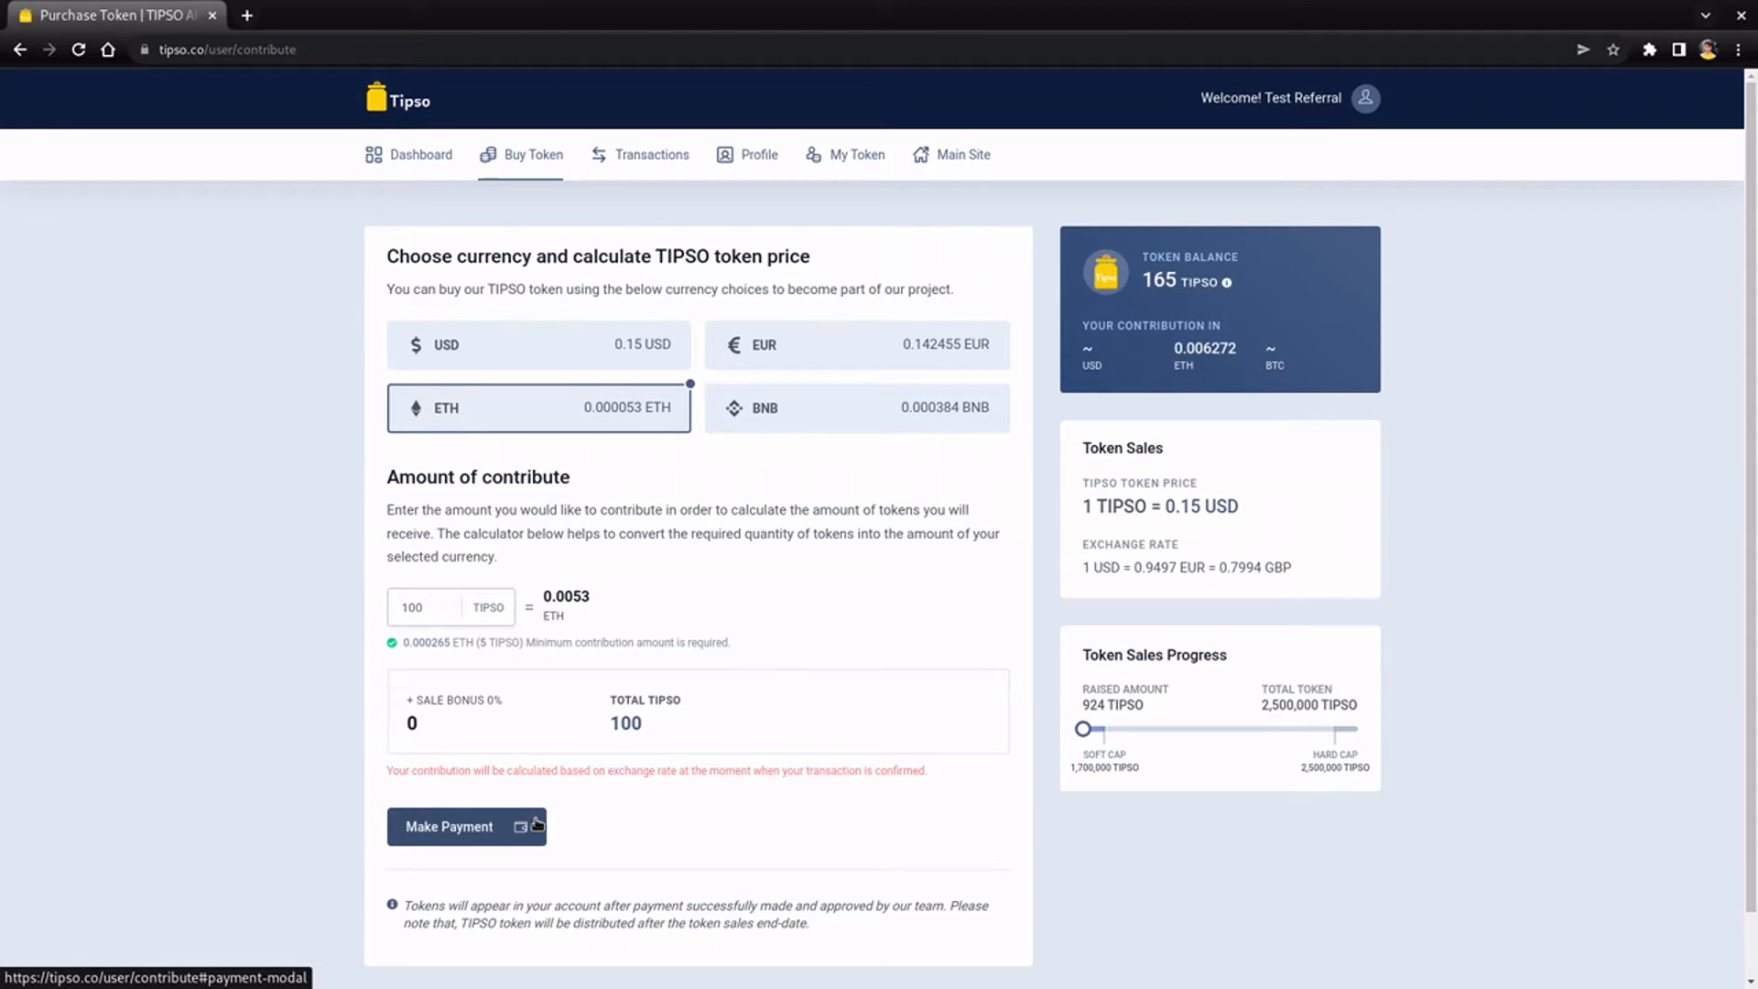
left_click(533, 355)
left_click(508, 844)
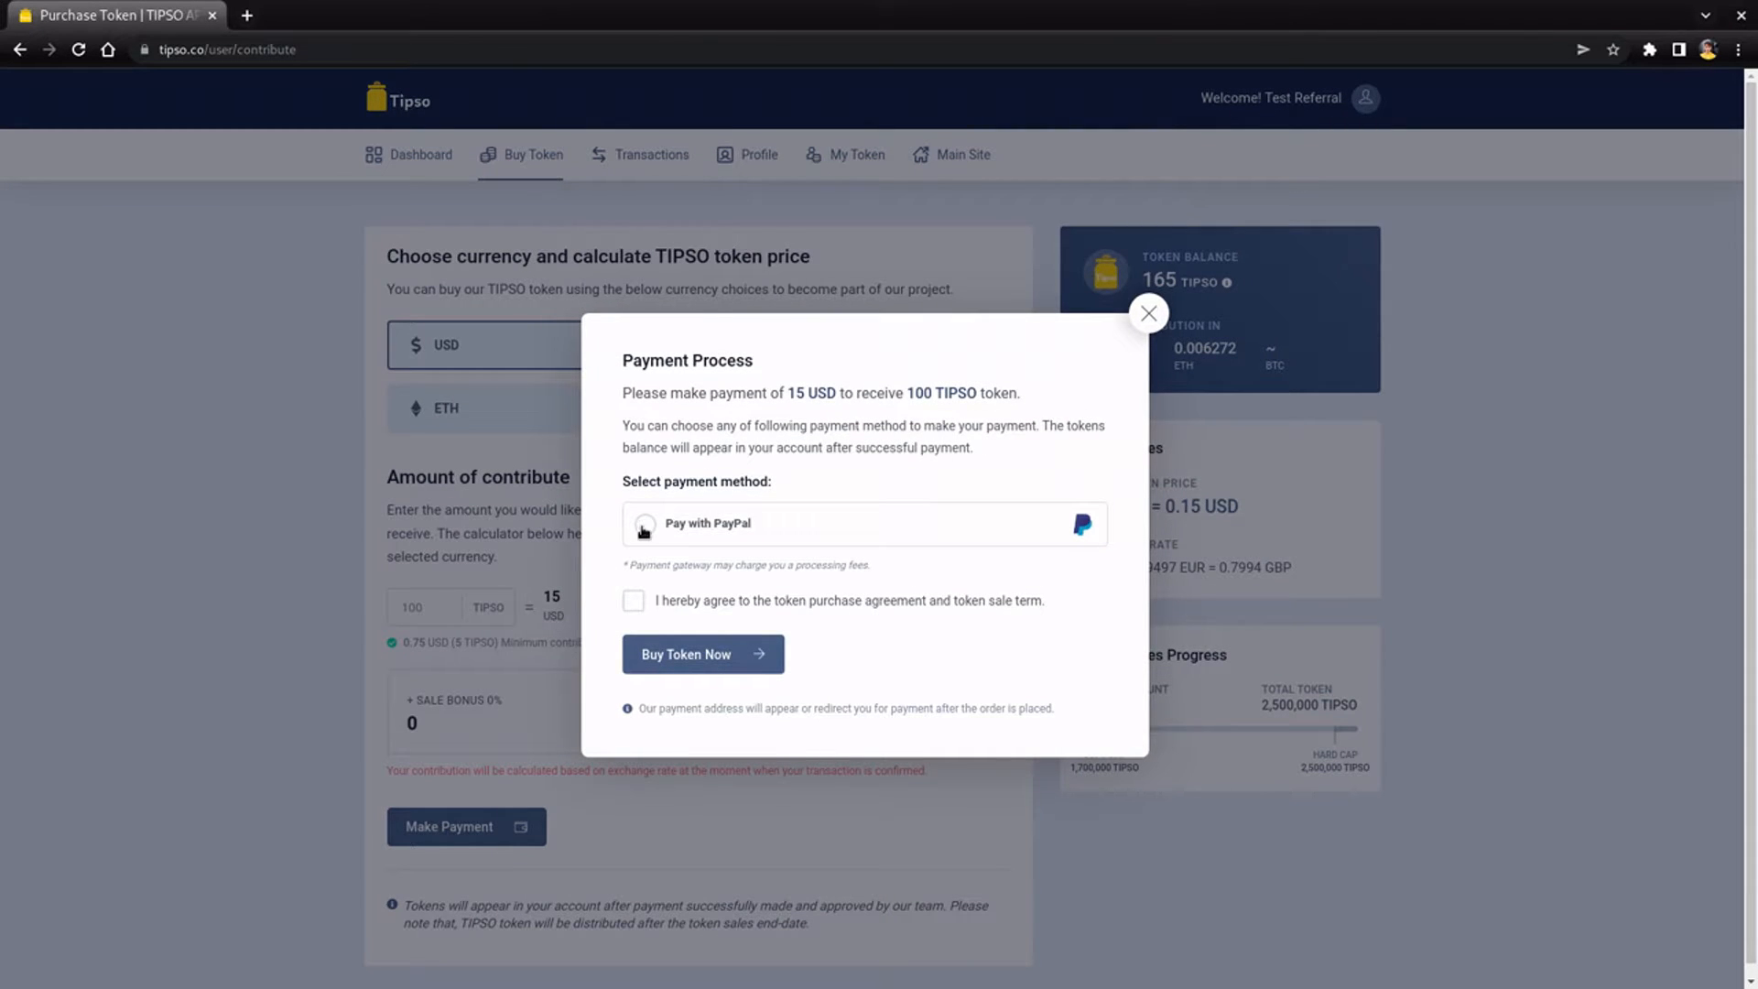
left_click(1148, 314)
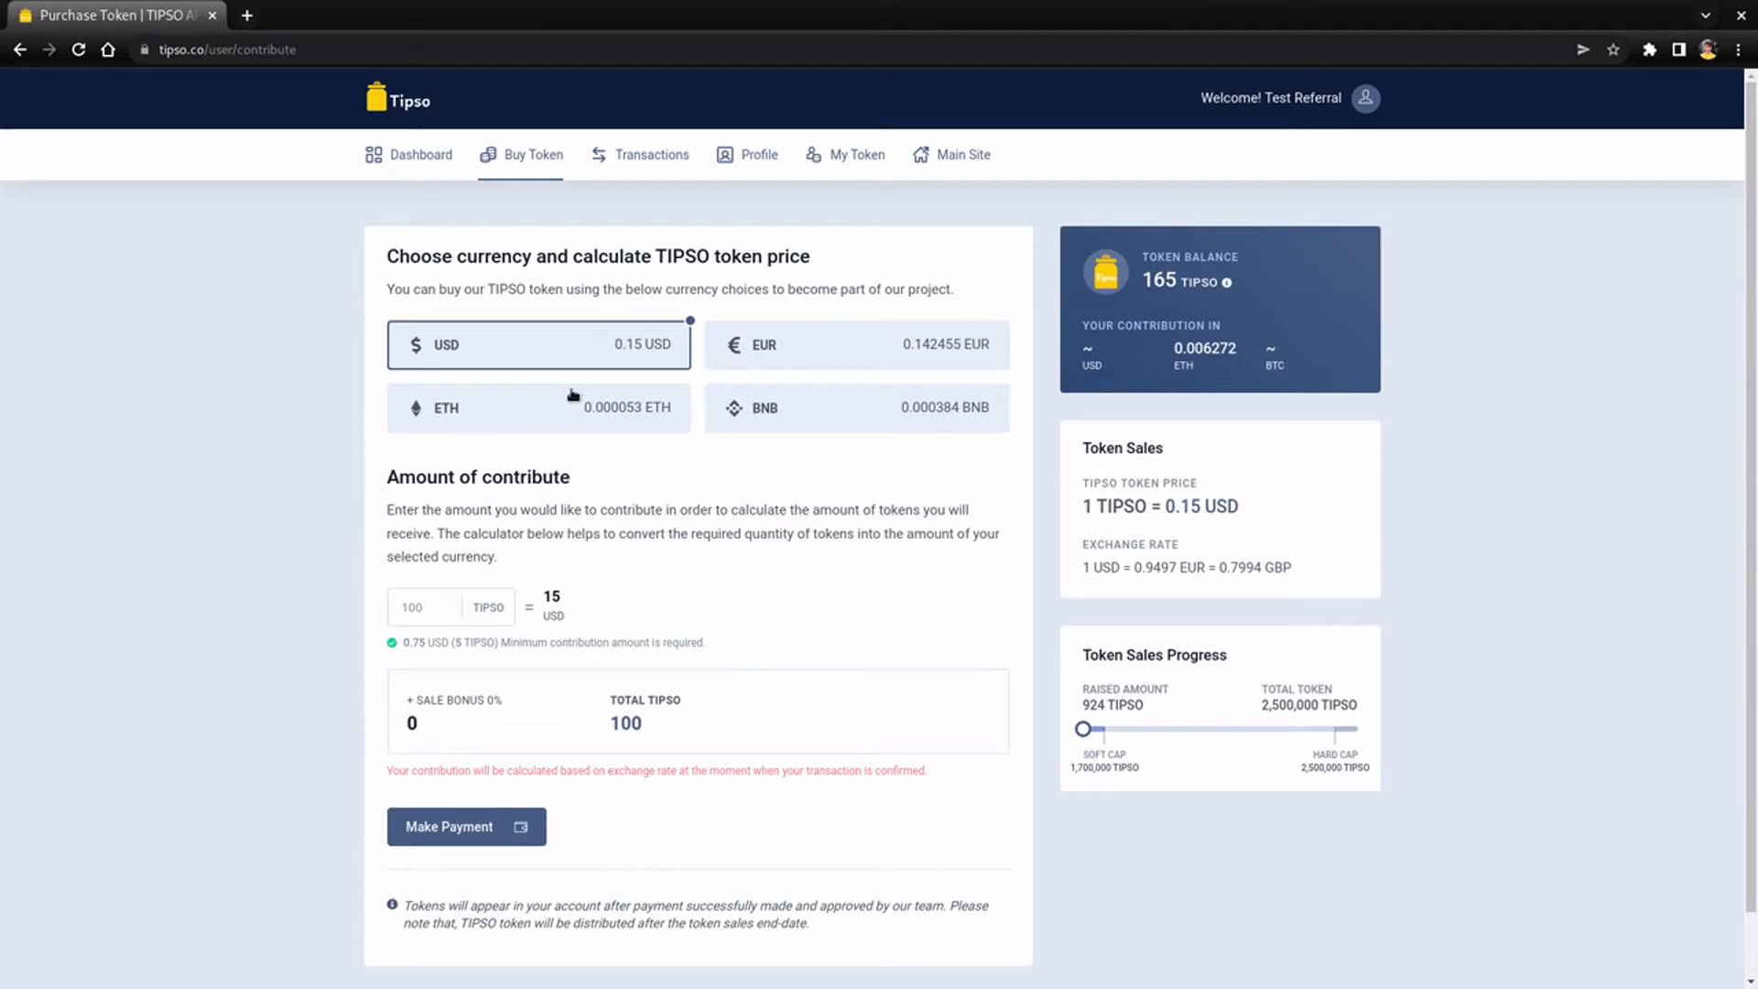
- Place the 100 TIPSO order paying 0.0384 BNB via crypto, accepting the purchase agreement
left_click(777, 424)
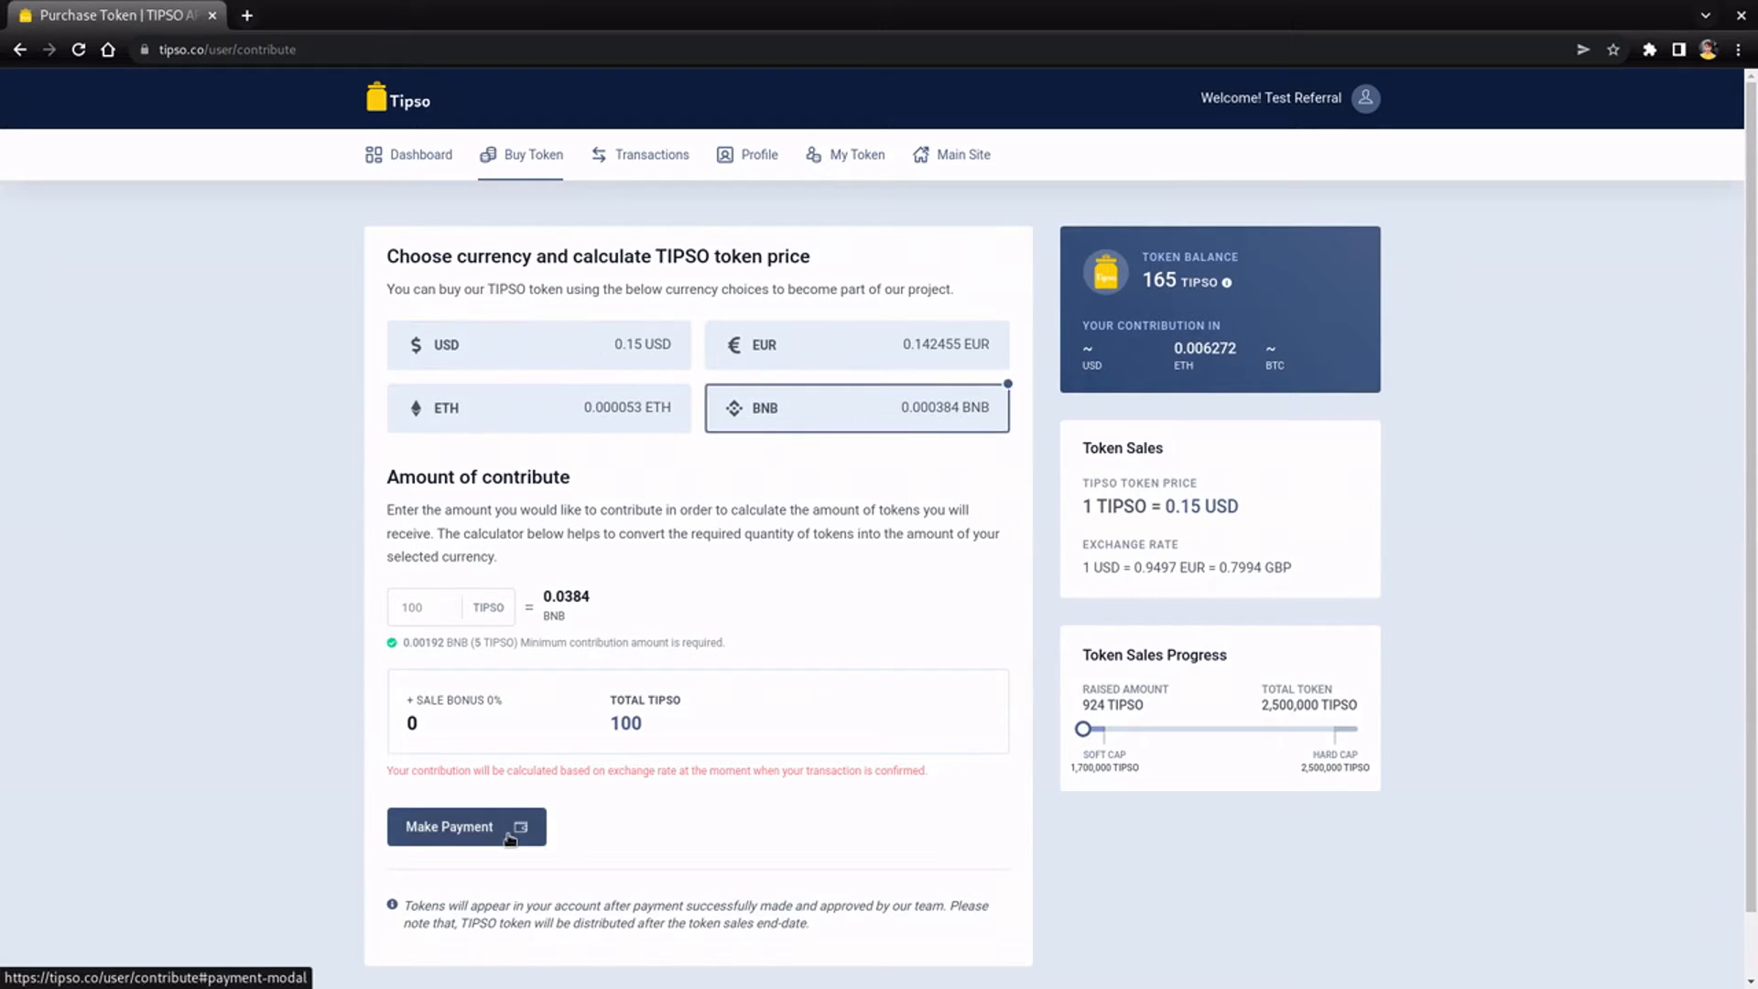
left_click(510, 837)
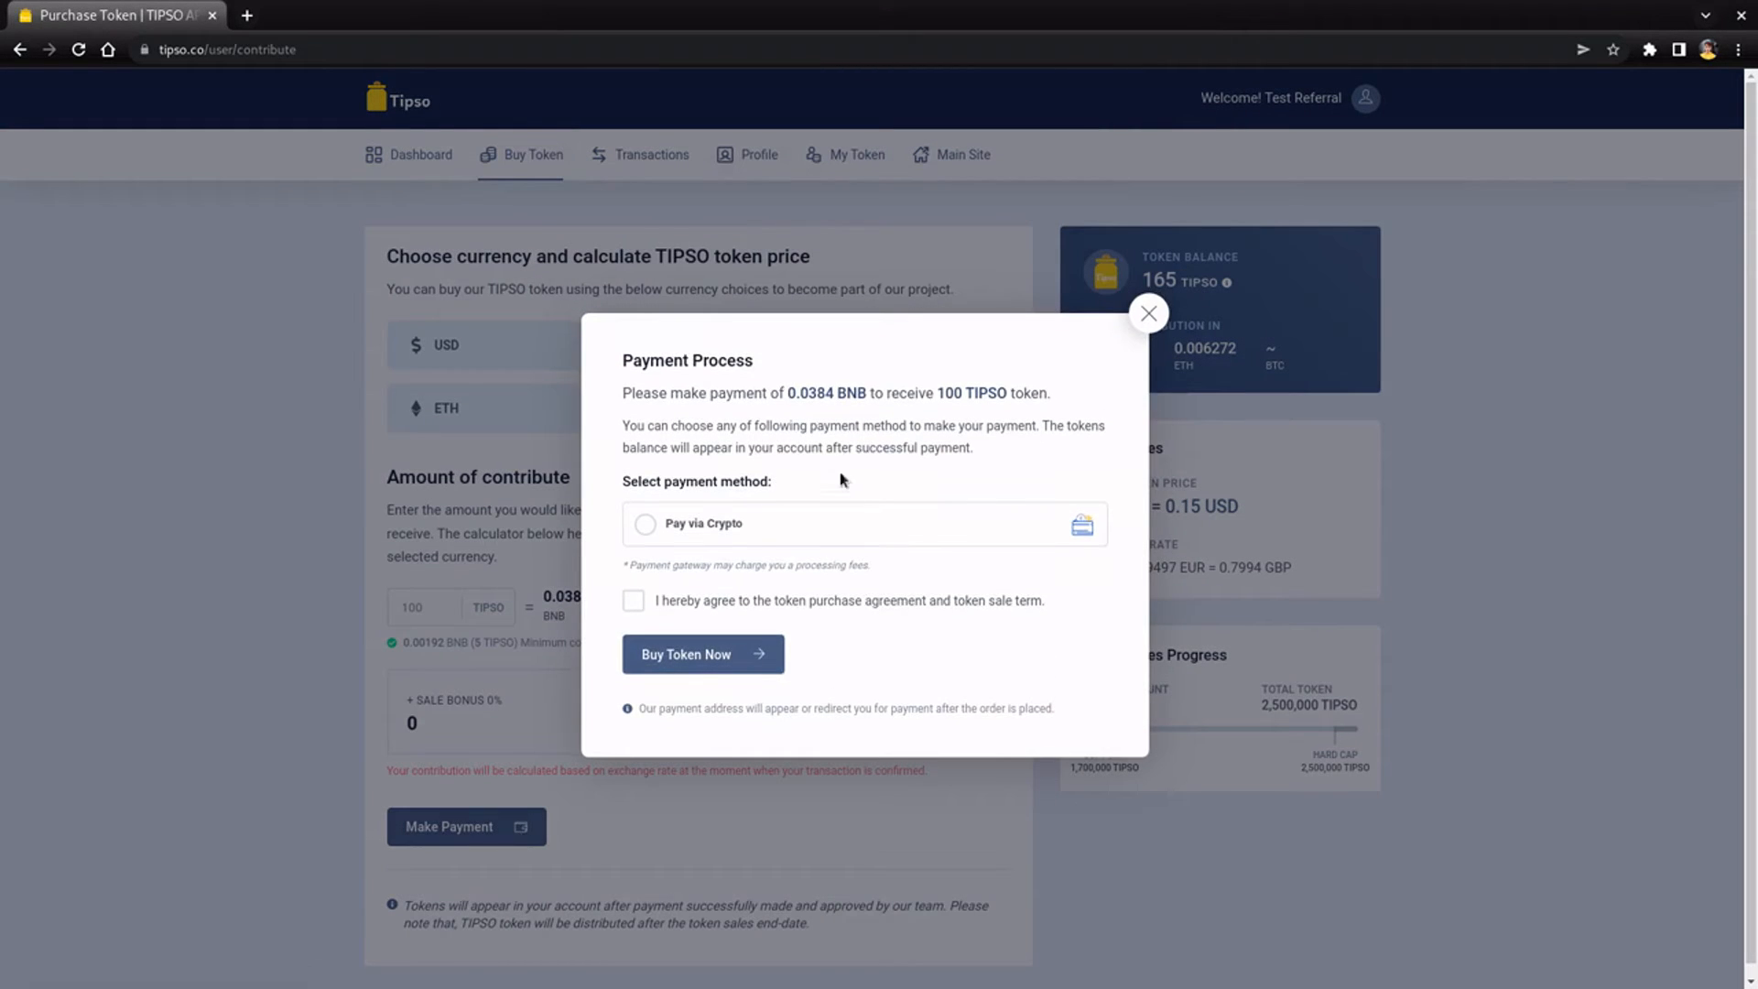
left_click(790, 523)
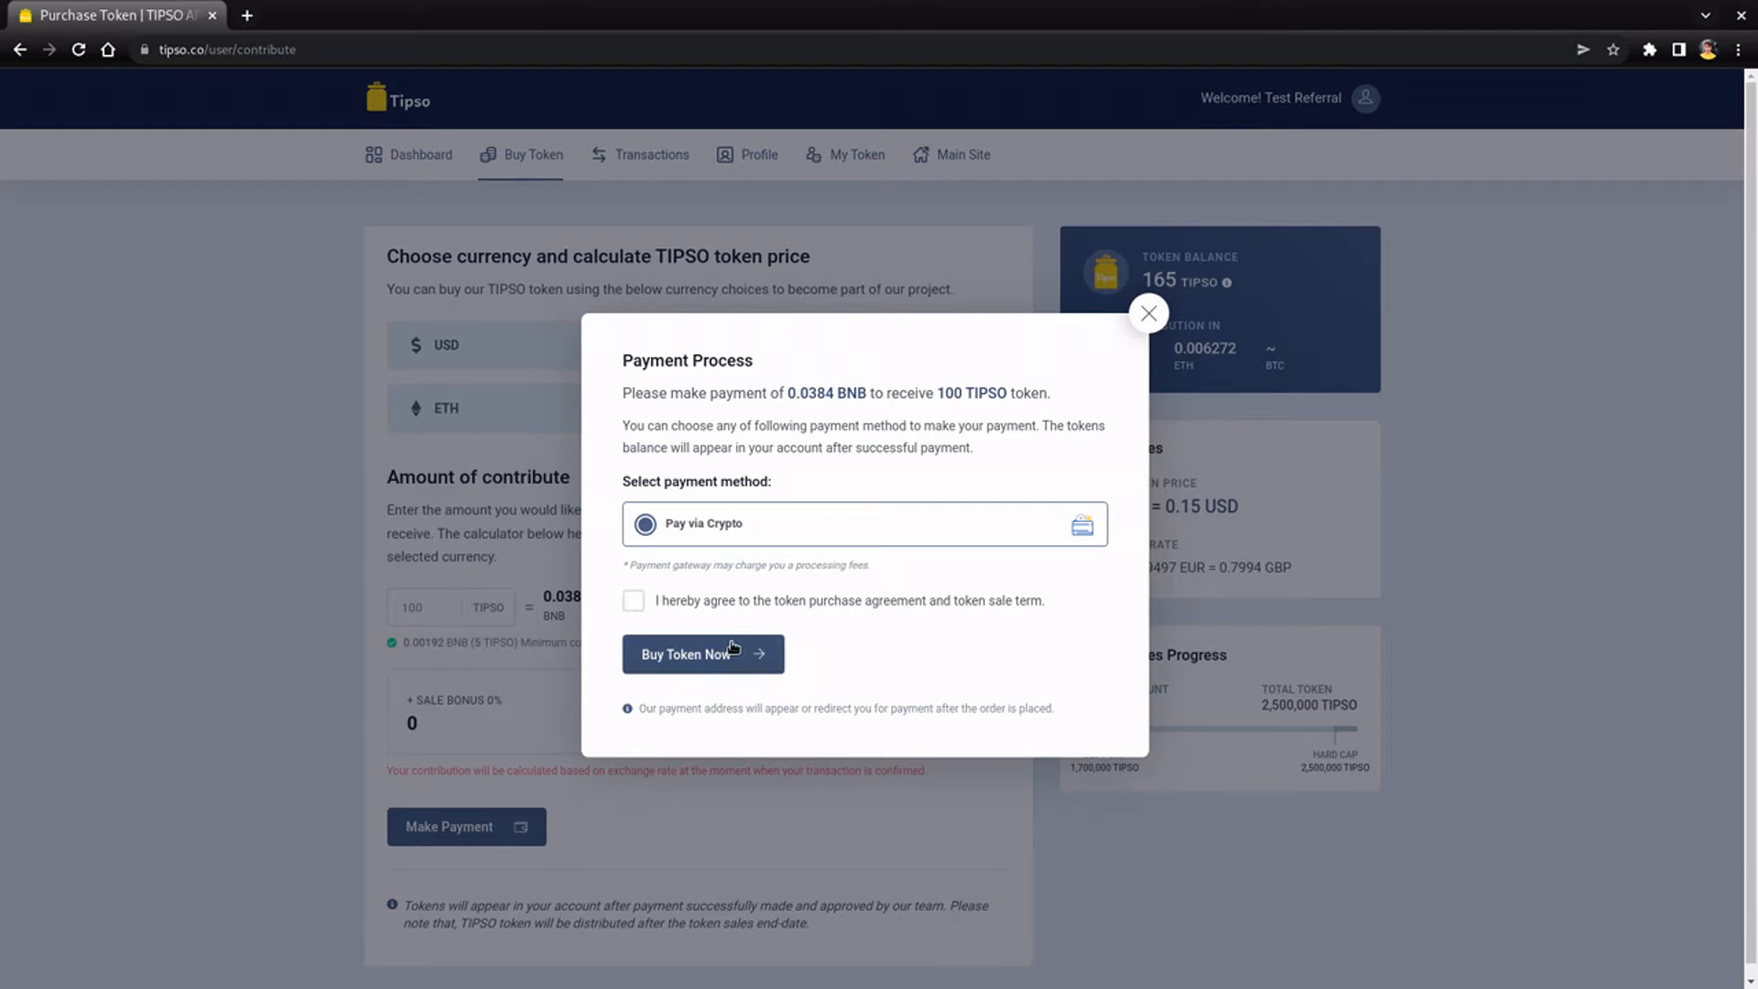
left_click(742, 602)
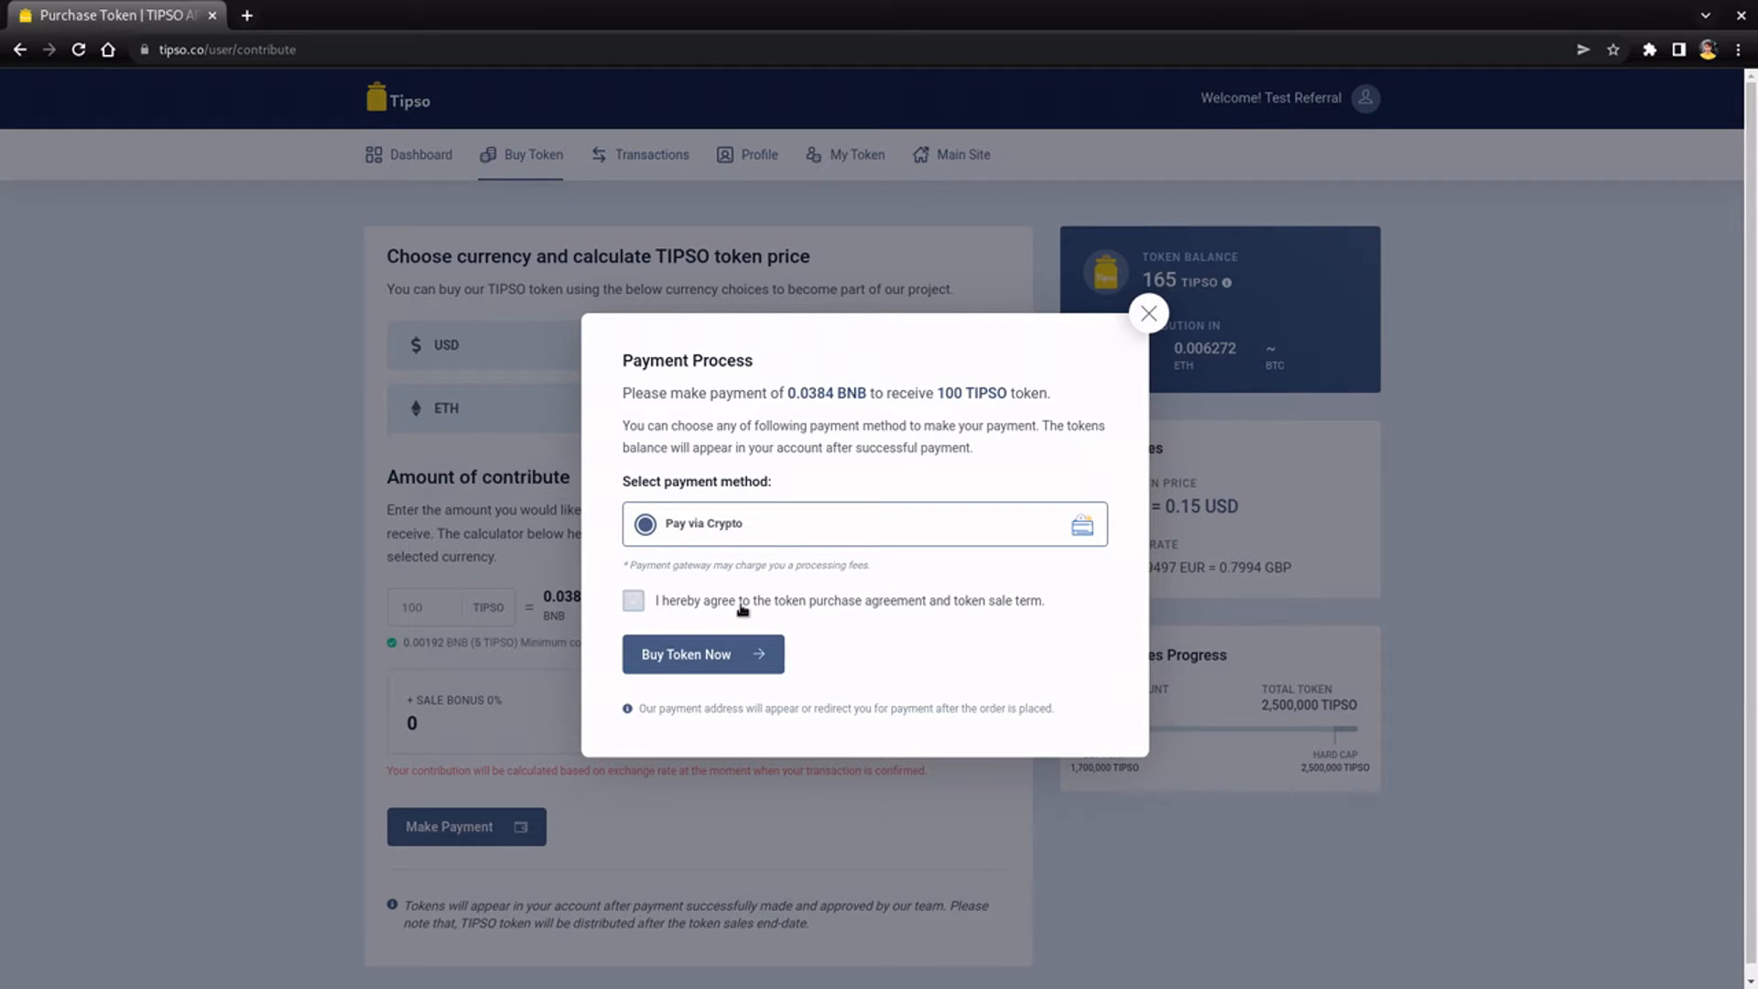
left_click(756, 653)
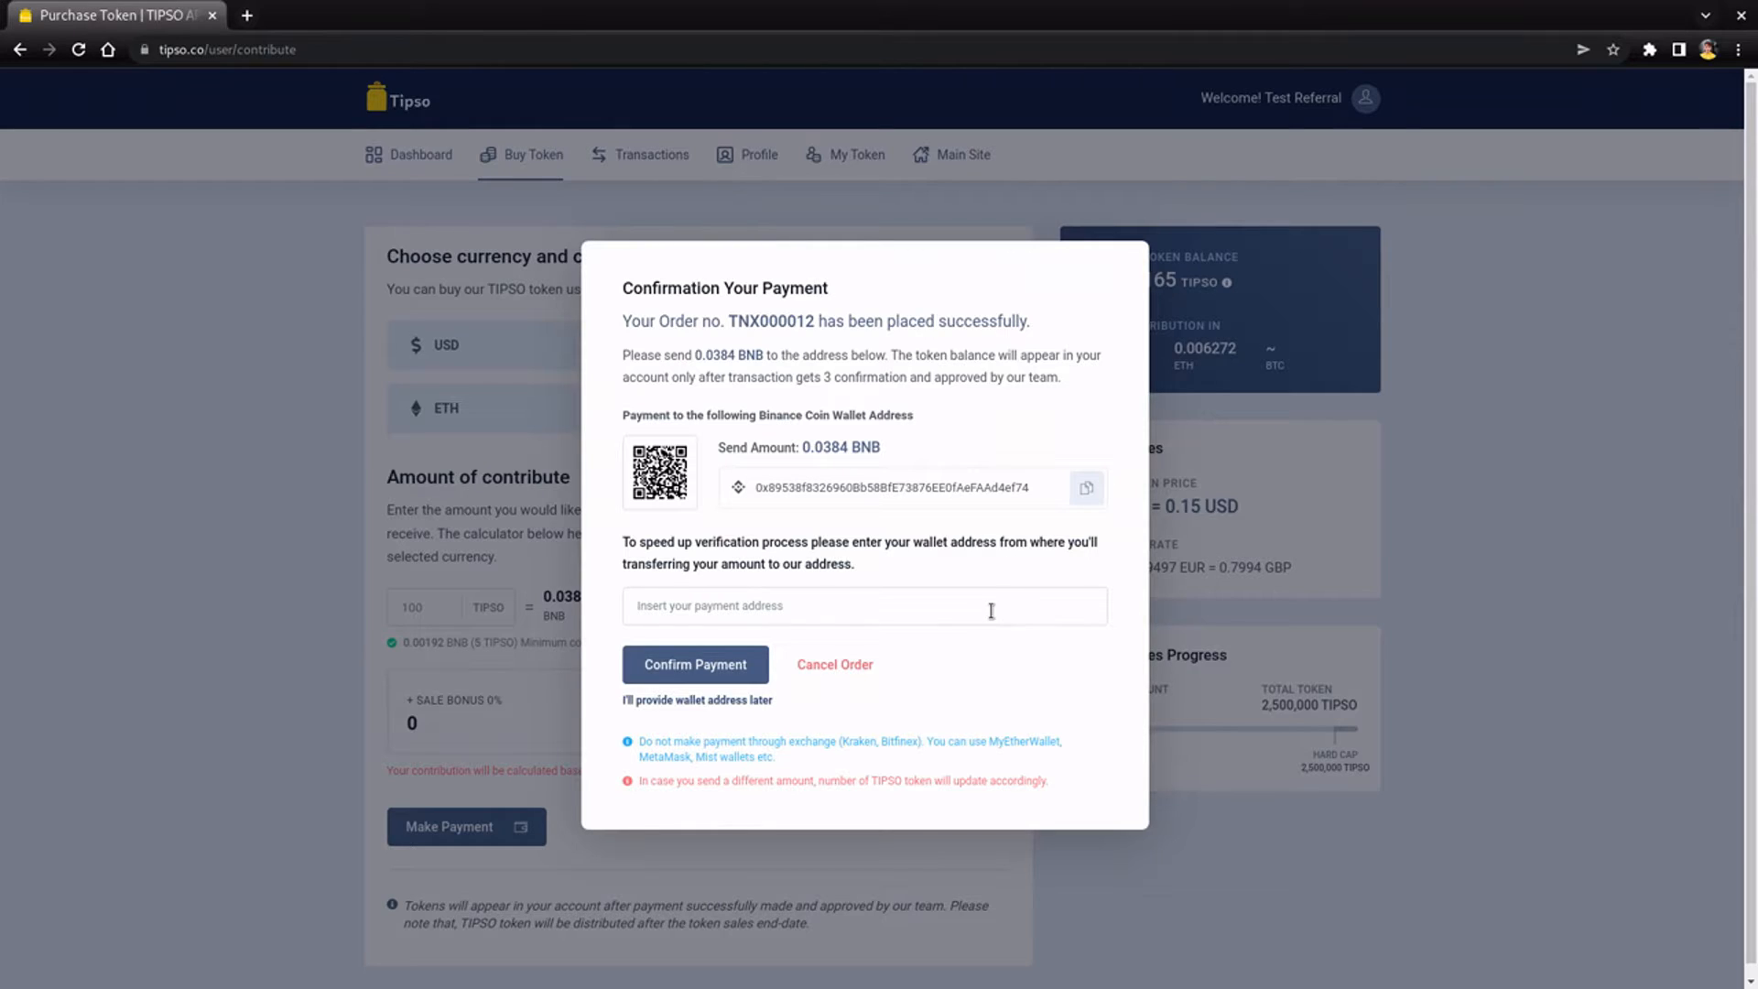
- Enter the sender's wallet address, copy the receiving BNB address, and confirm the 0.0384 BNB payment
type("0xBE8CA7b52DA67CC0d80124aC3C7a27723E2710A5")
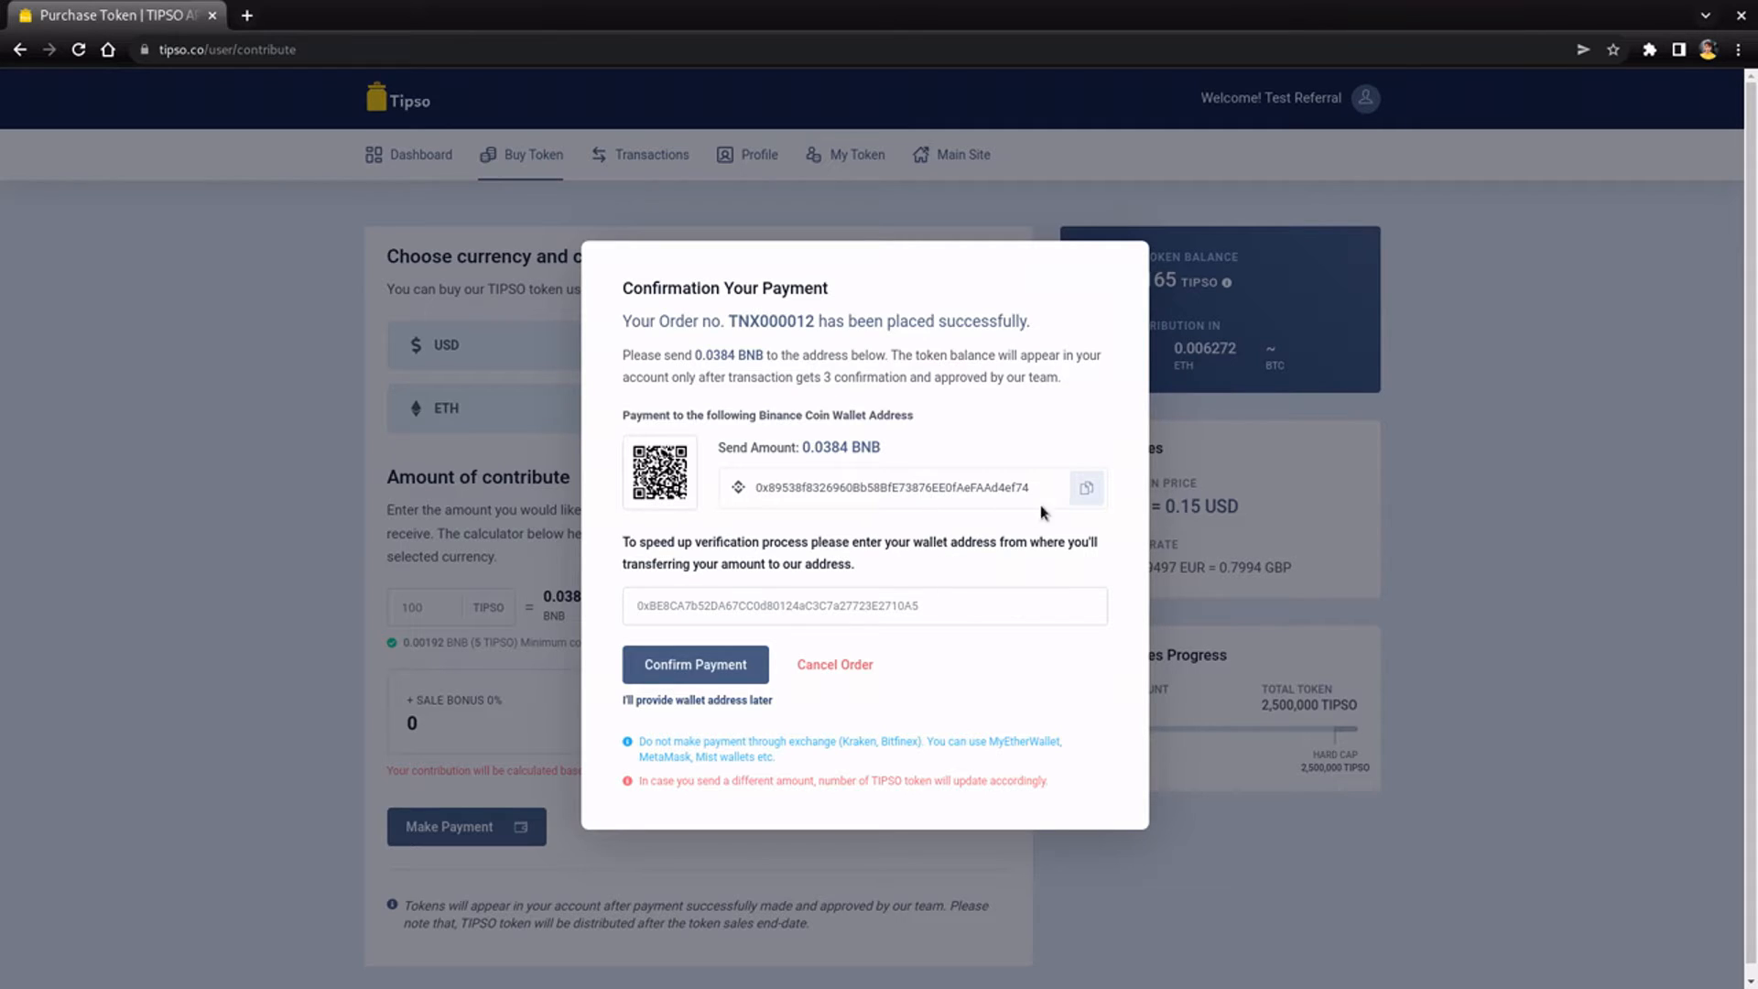
left_click(1085, 490)
scroll(946, 691, "down", 1)
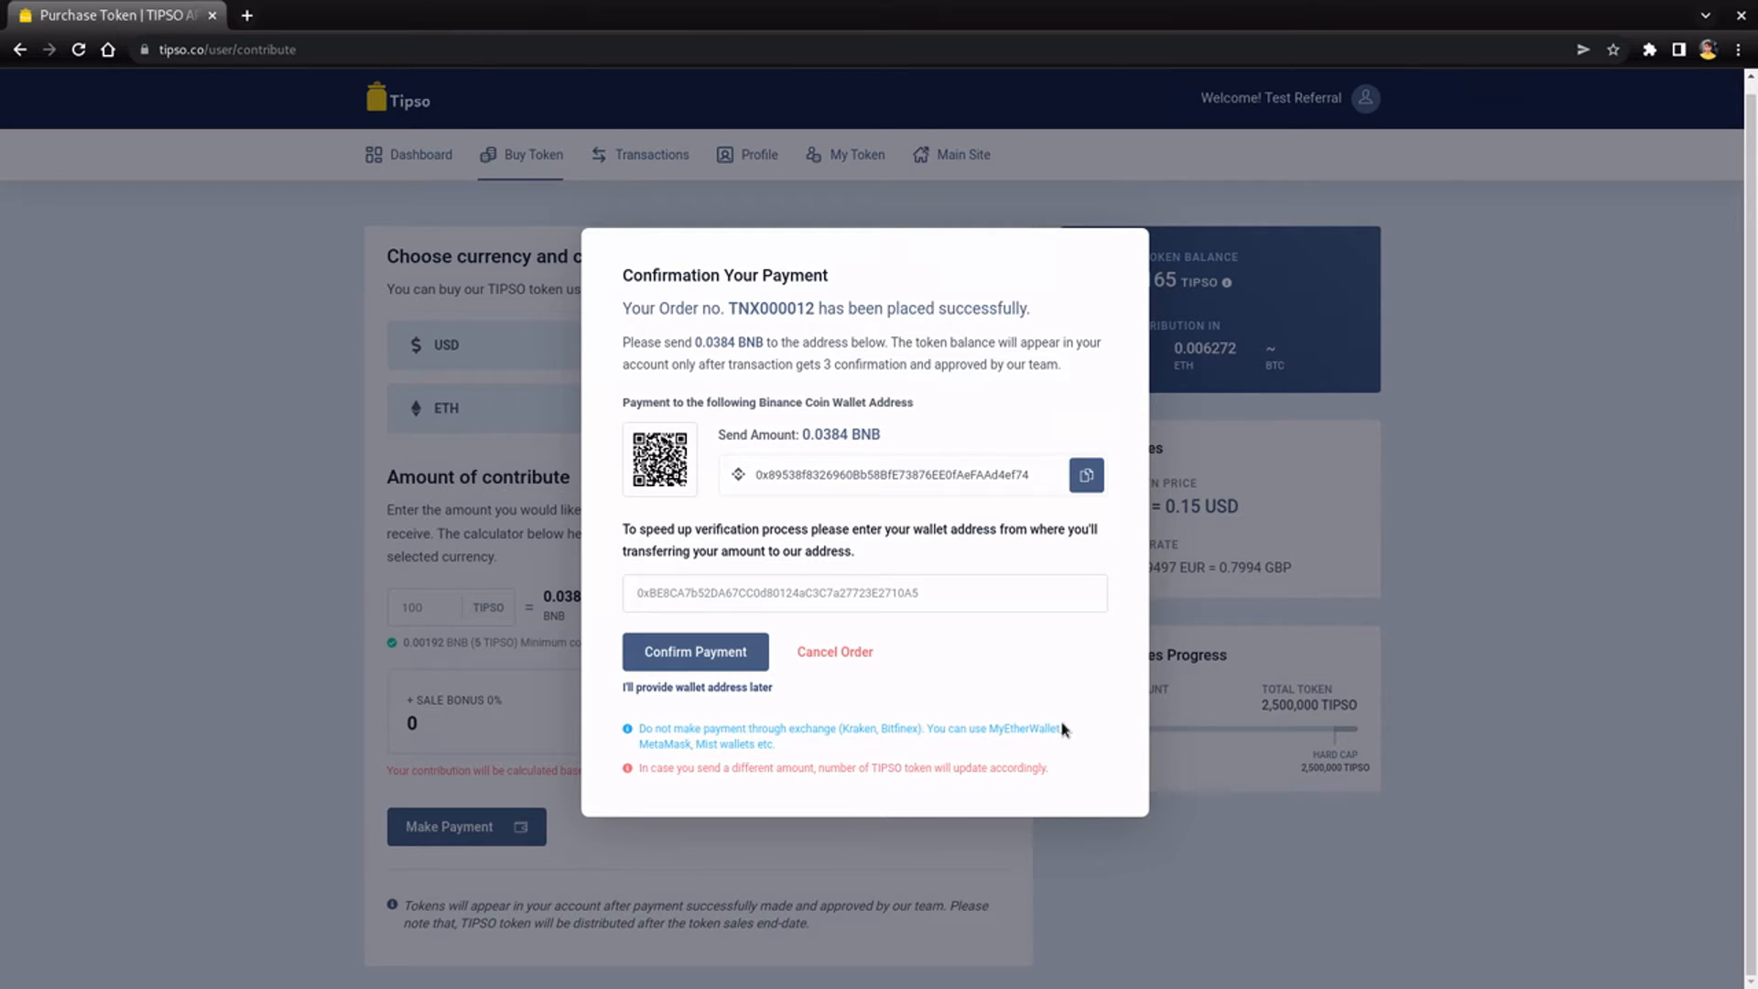
left_click_drag(1063, 728, 640, 723)
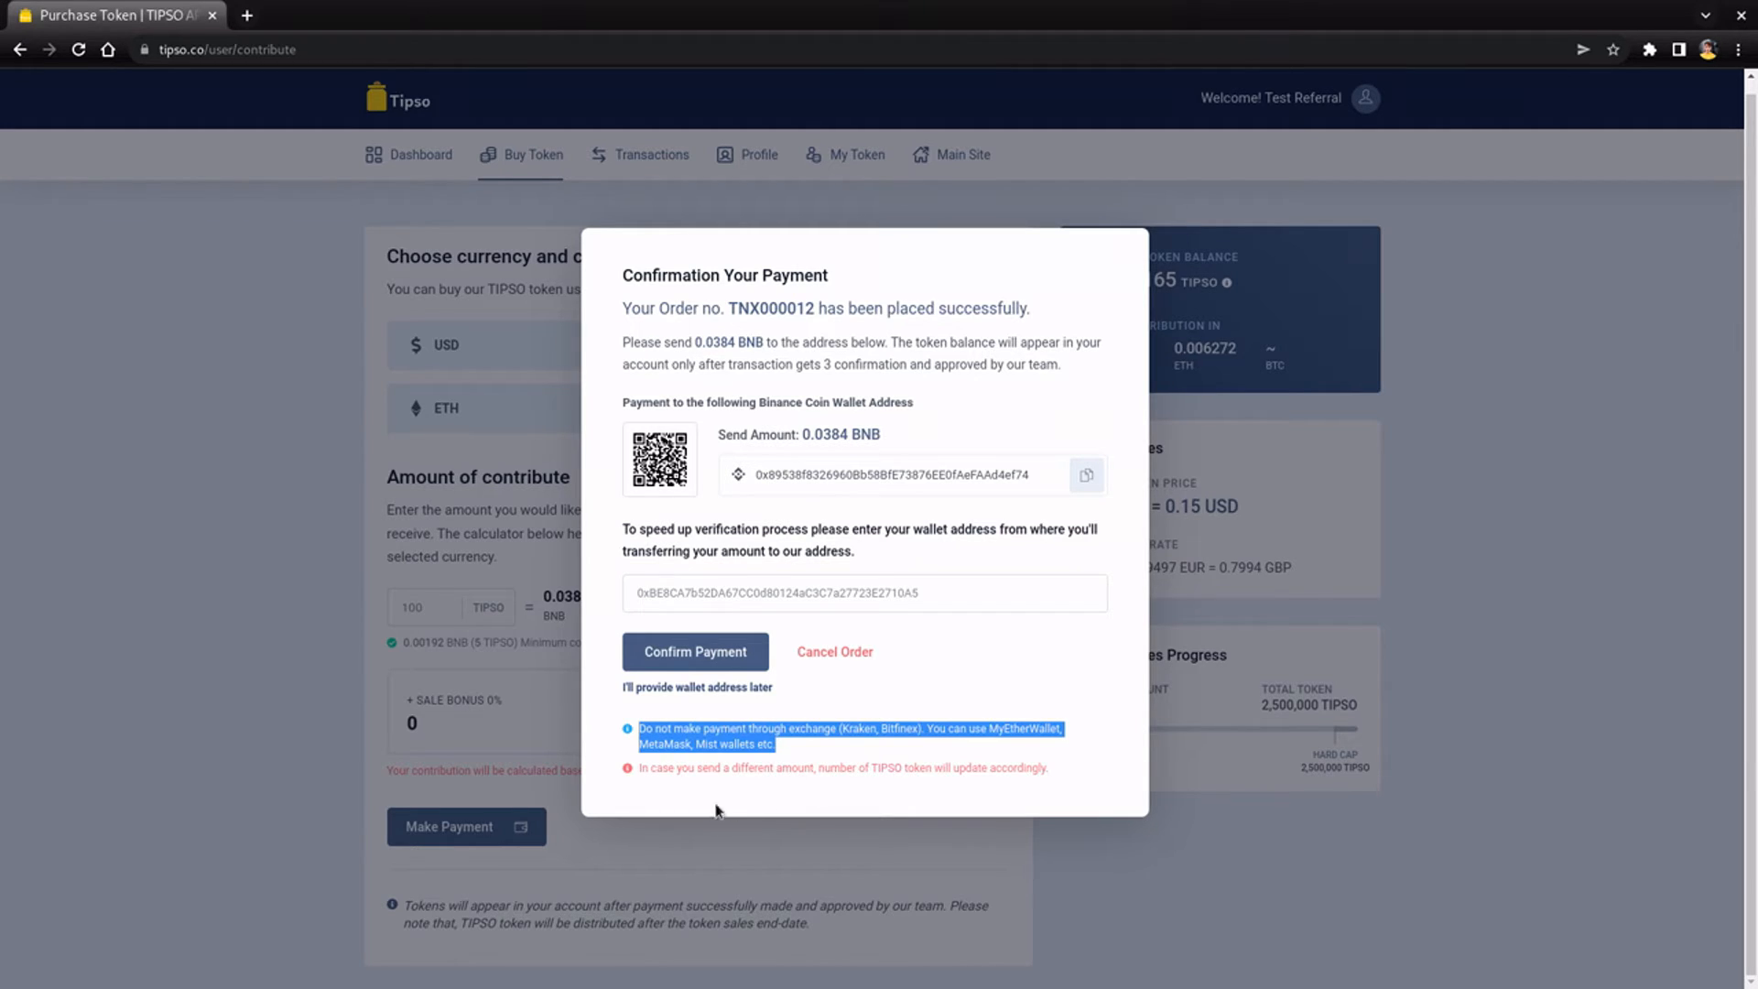
left_click_drag(640, 772, 1068, 772)
left_click(1066, 776)
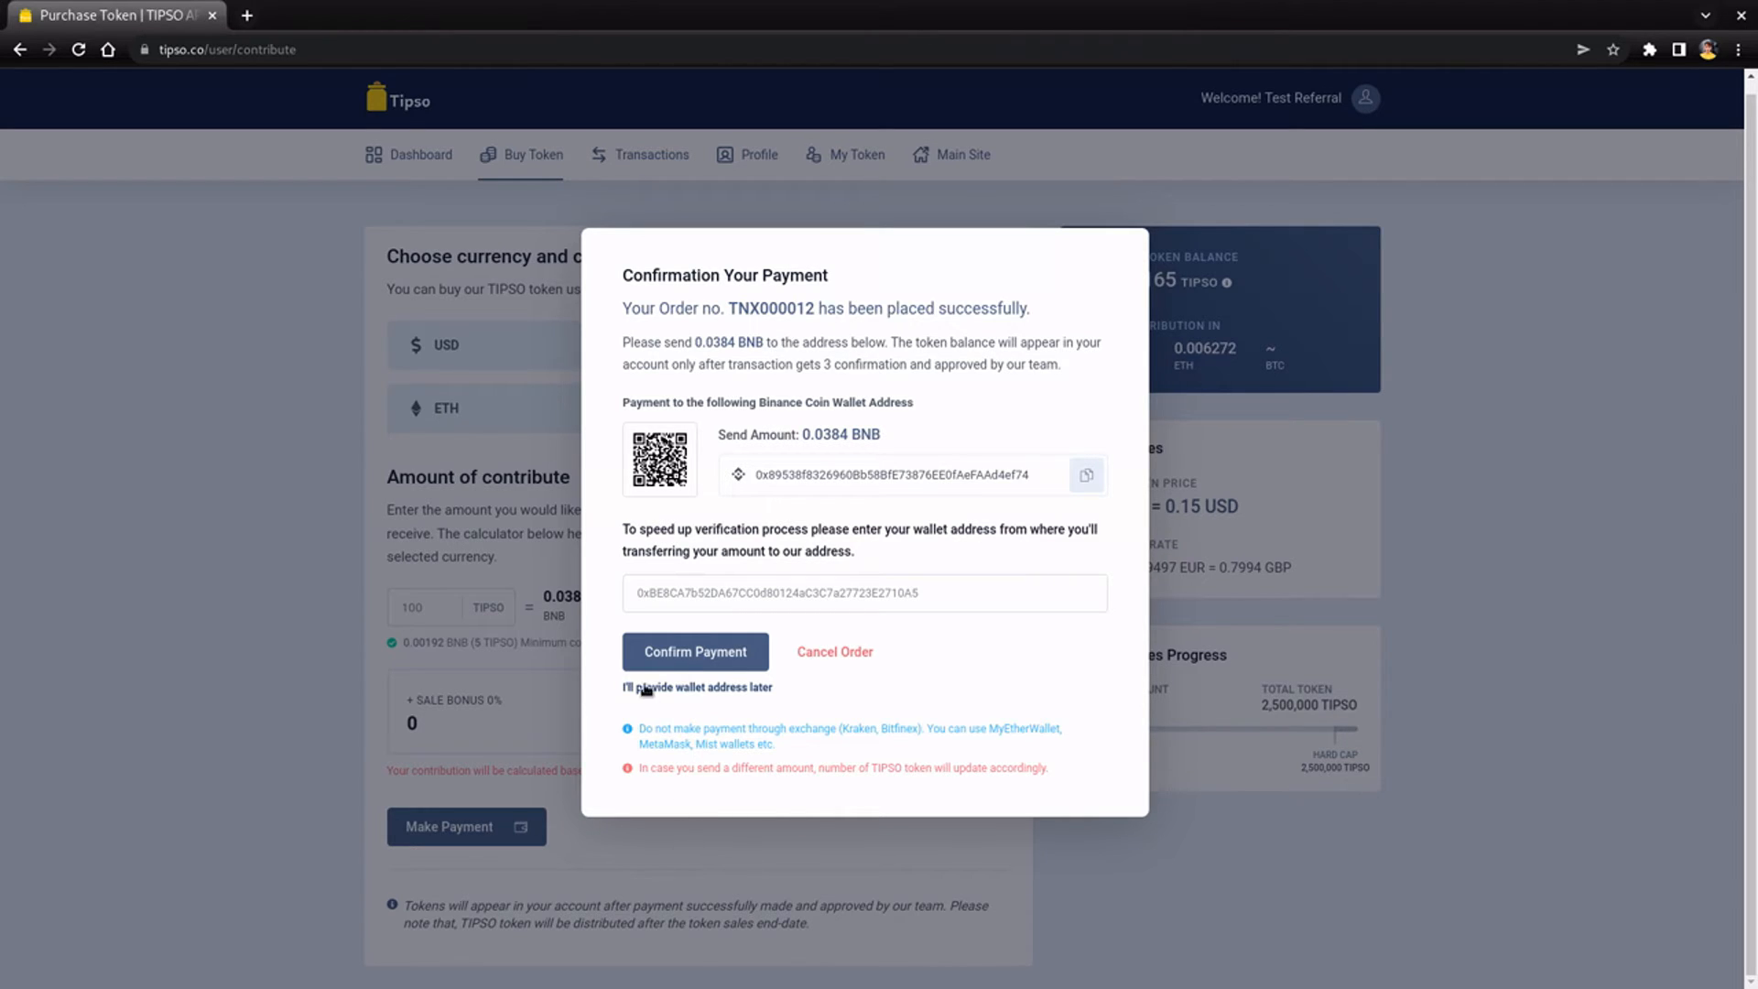
left_click(679, 655)
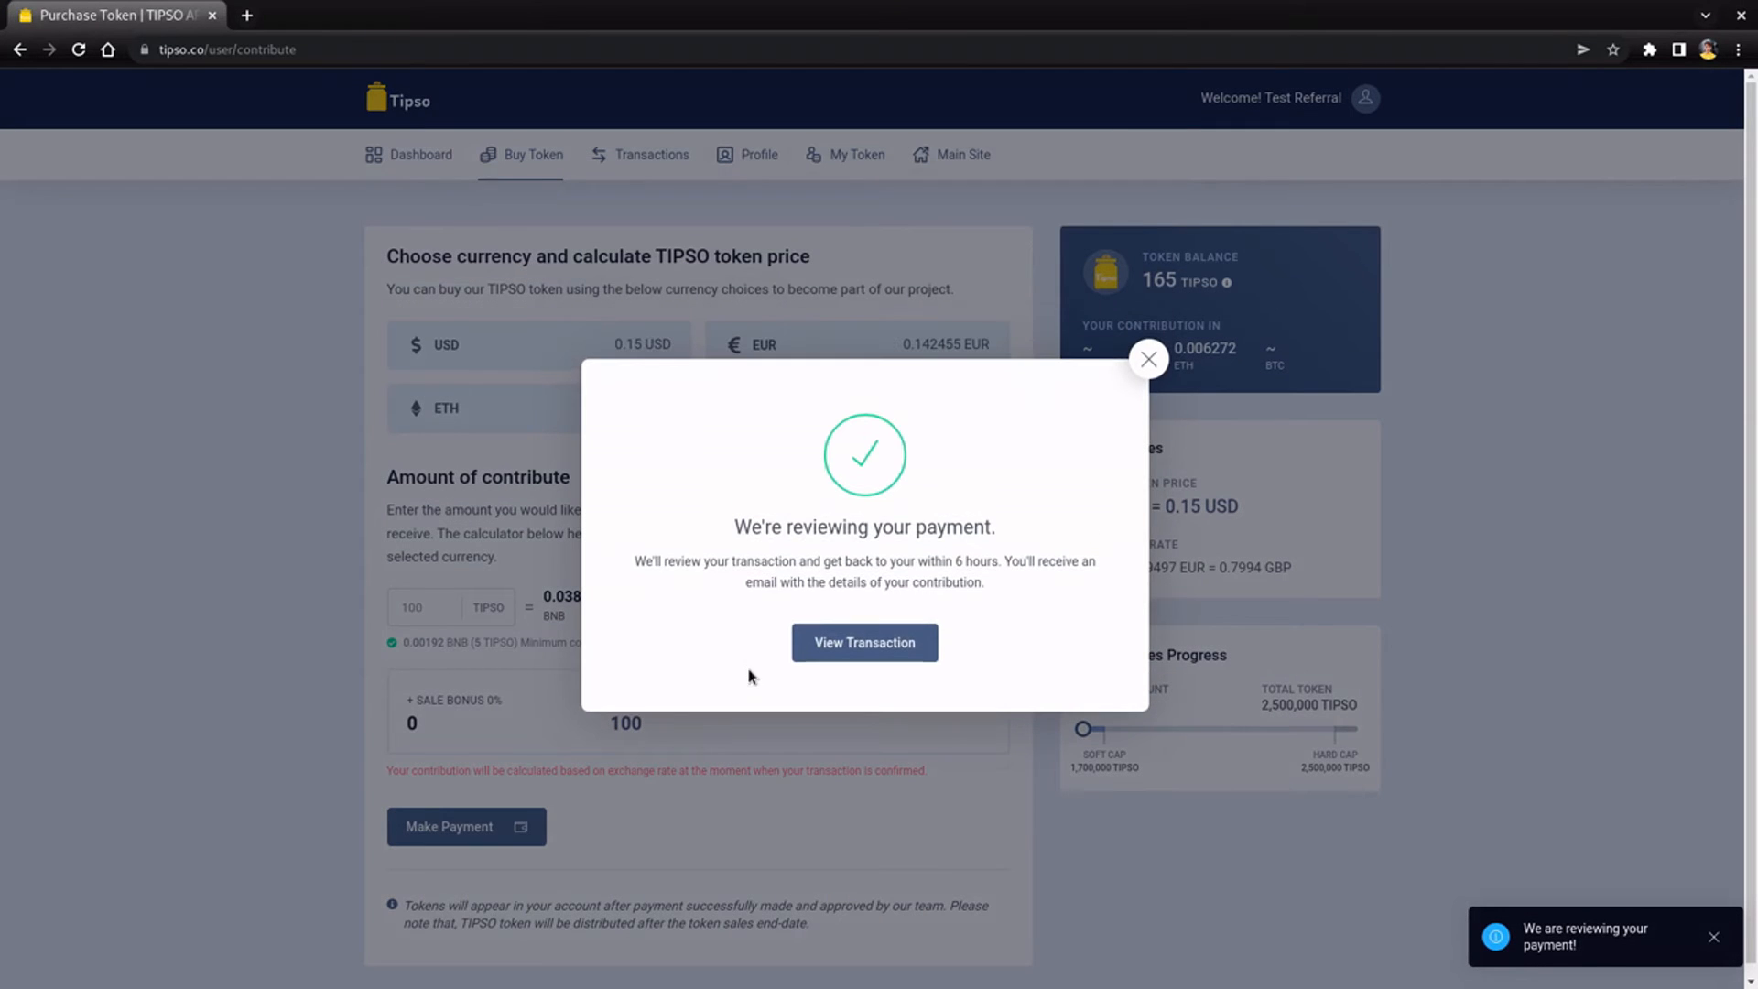
- Check the pending 100 TIPSO order in Transactions, then view the 165 TIPSO balance on My Token
left_click(844, 645)
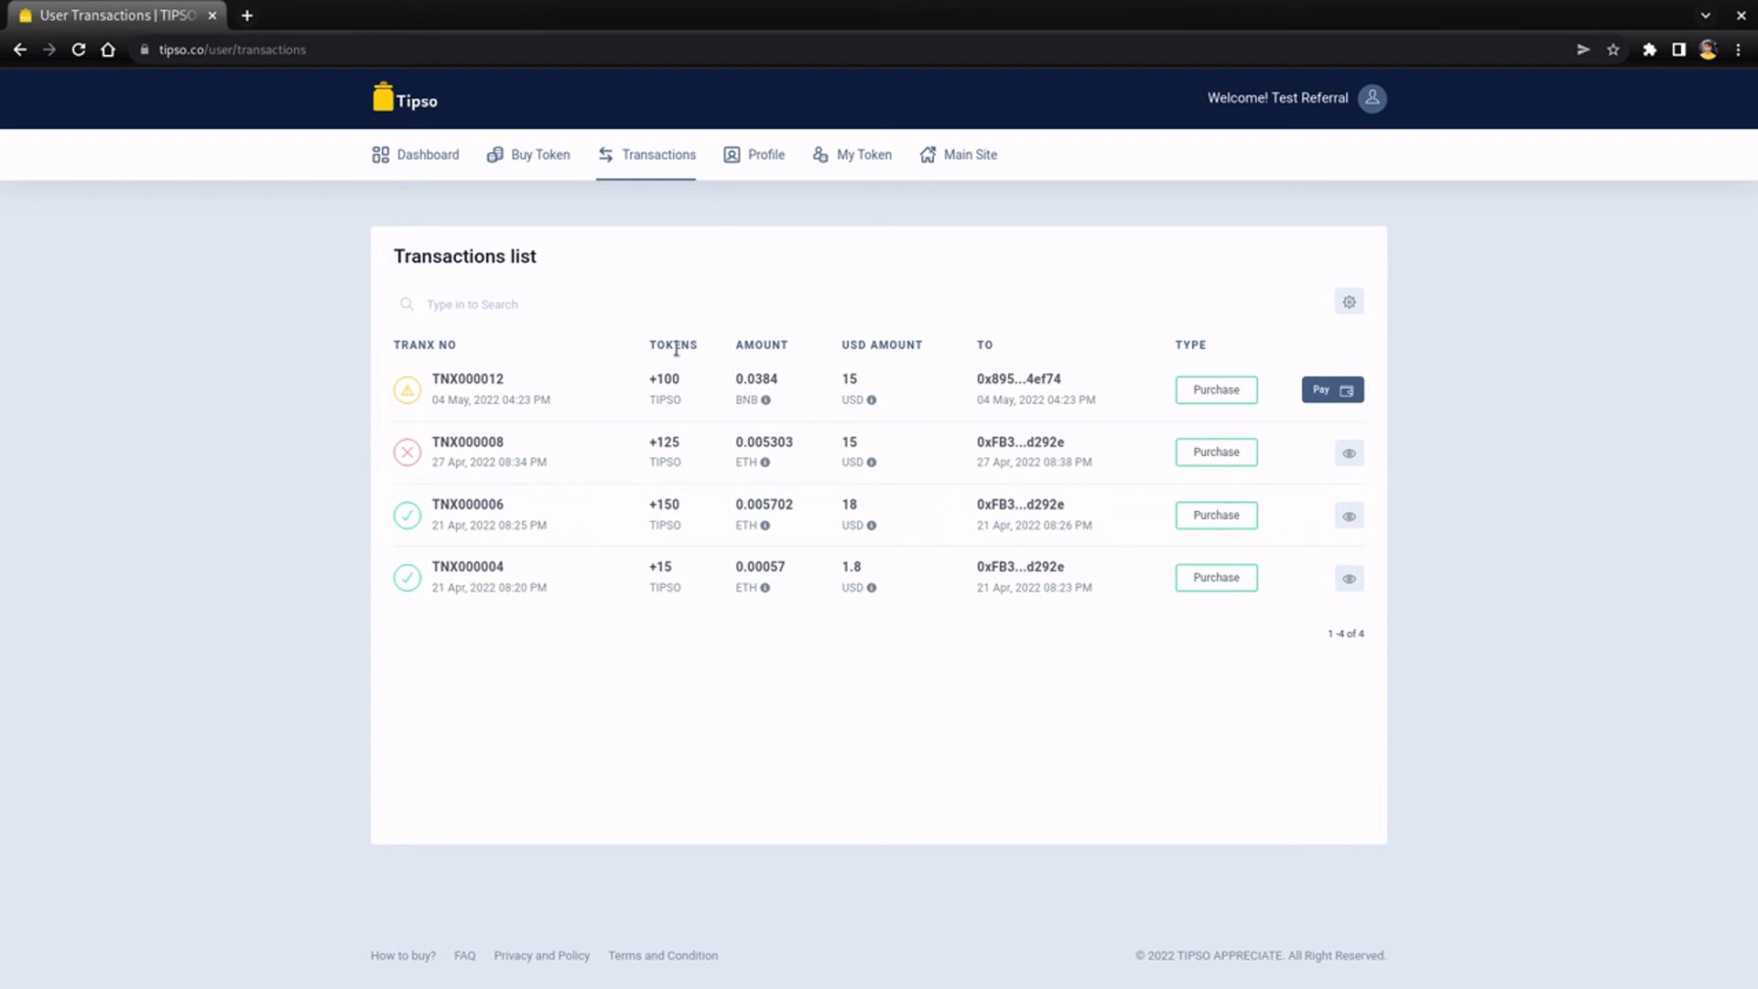
left_click(858, 157)
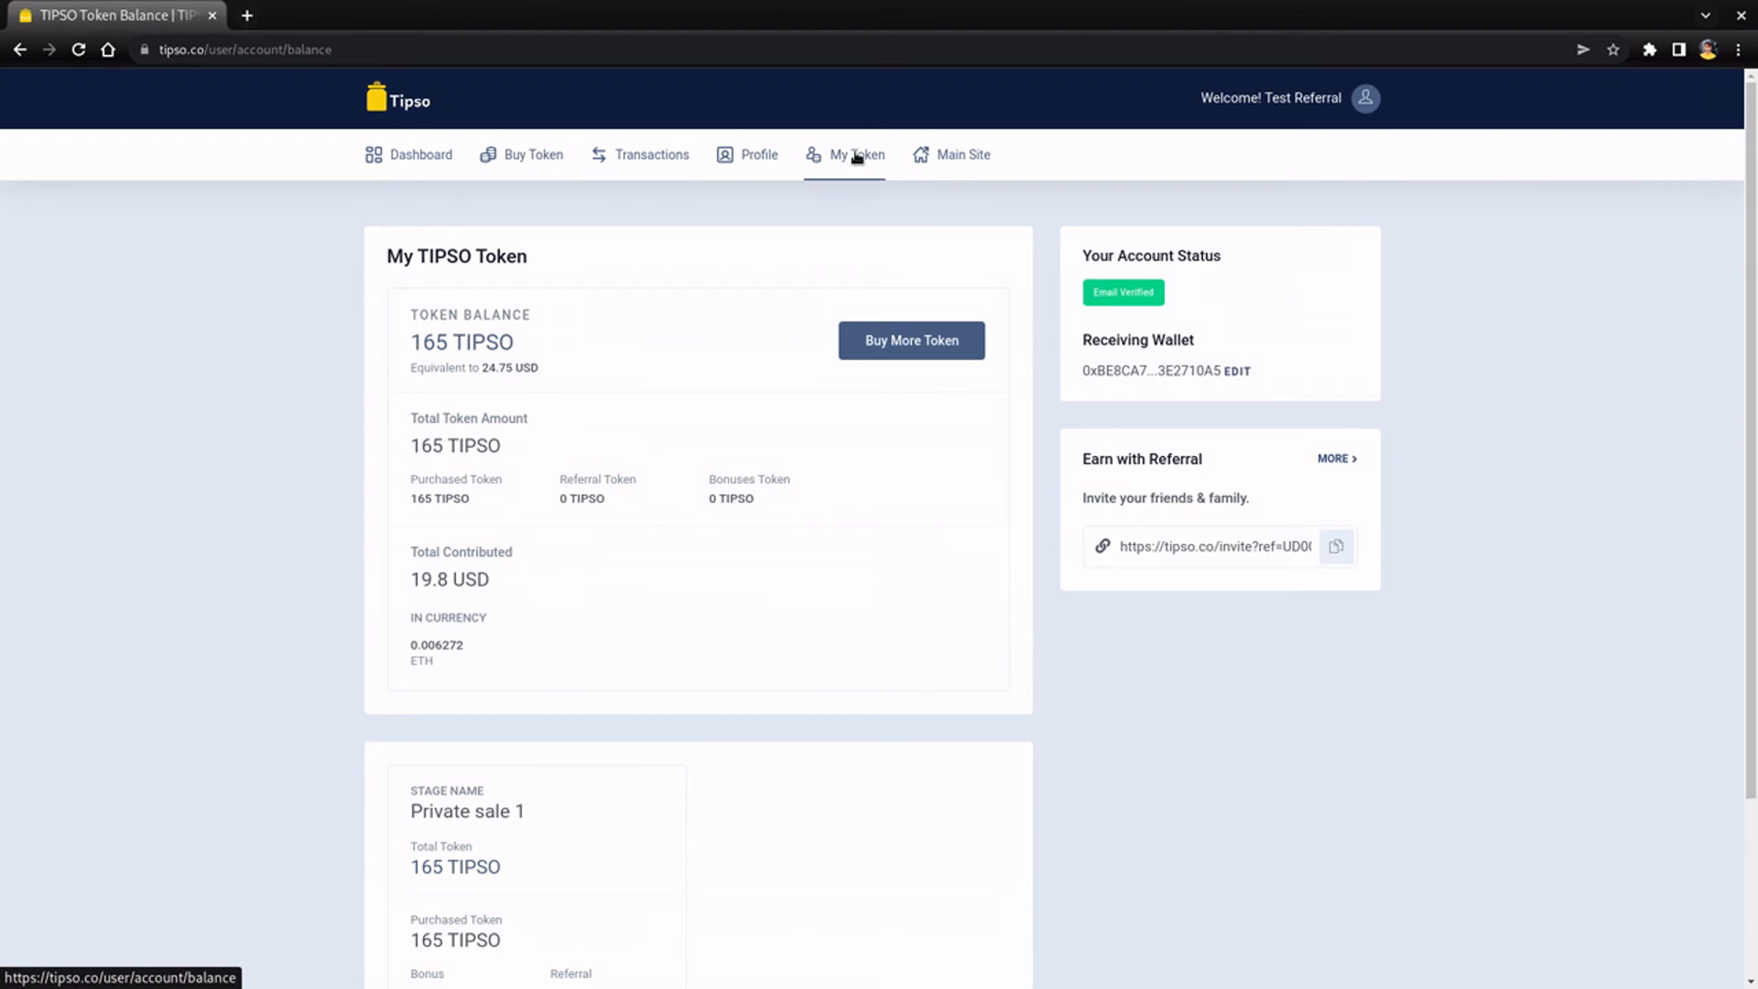
scroll(785, 690, "down", 3)
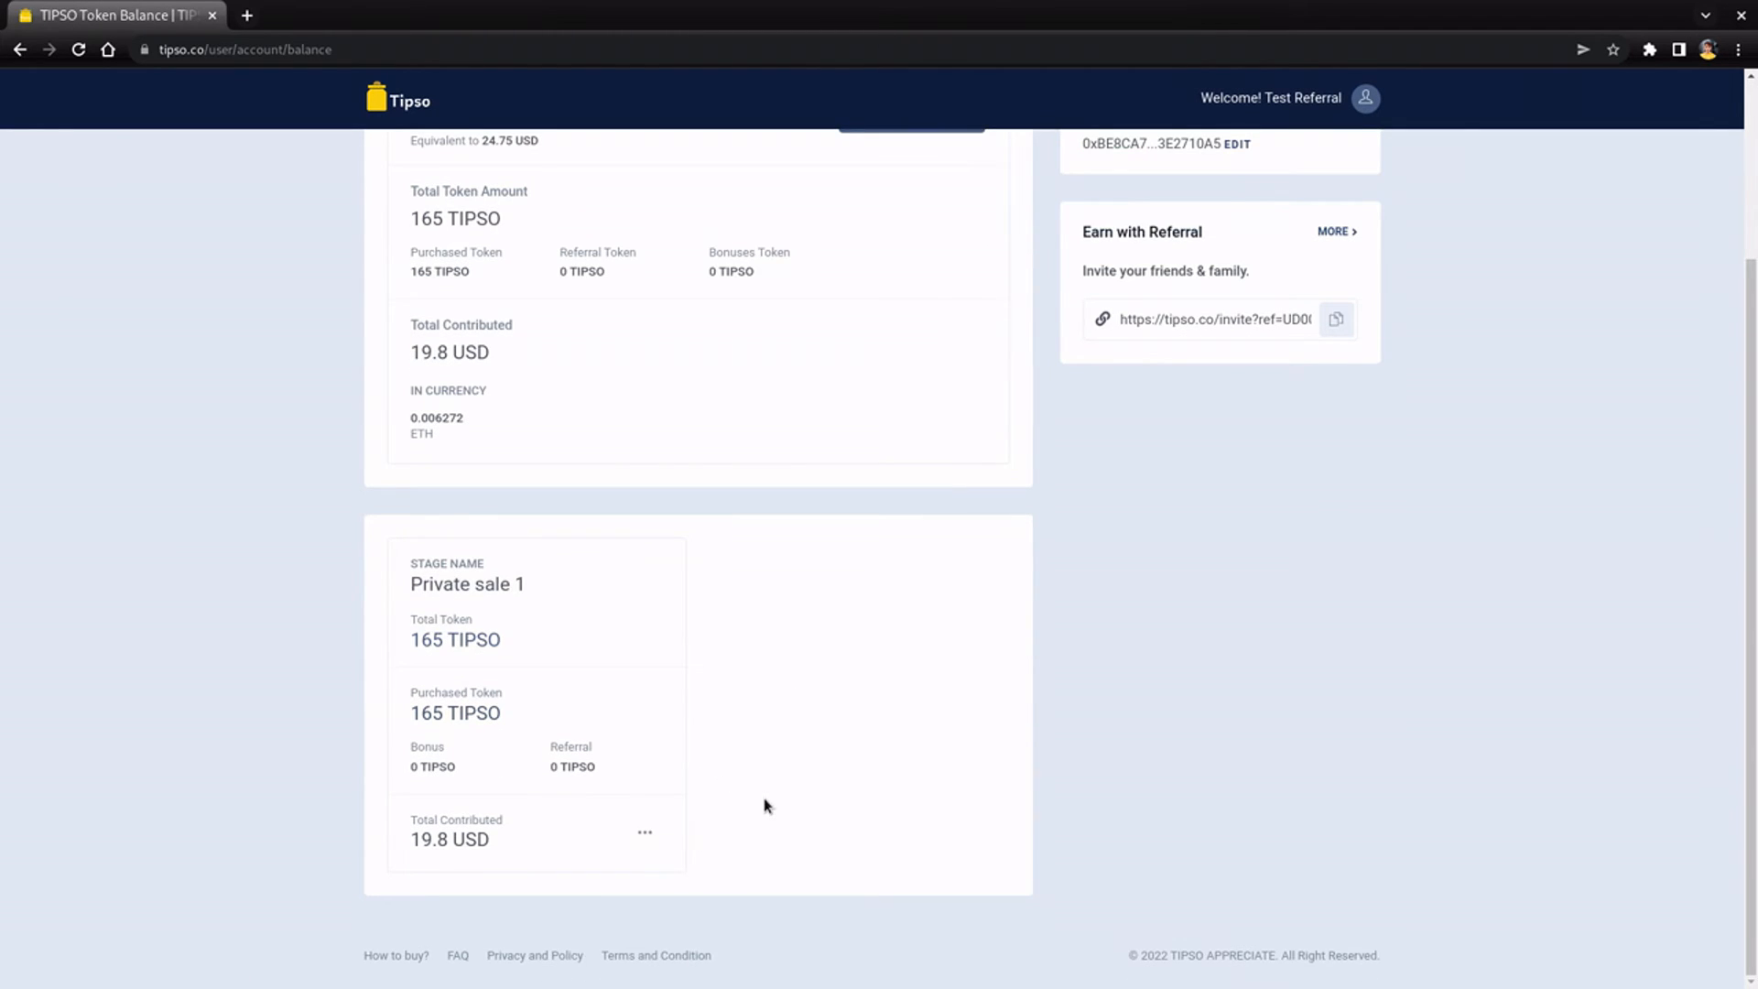
scroll(767, 806, "up", 3)
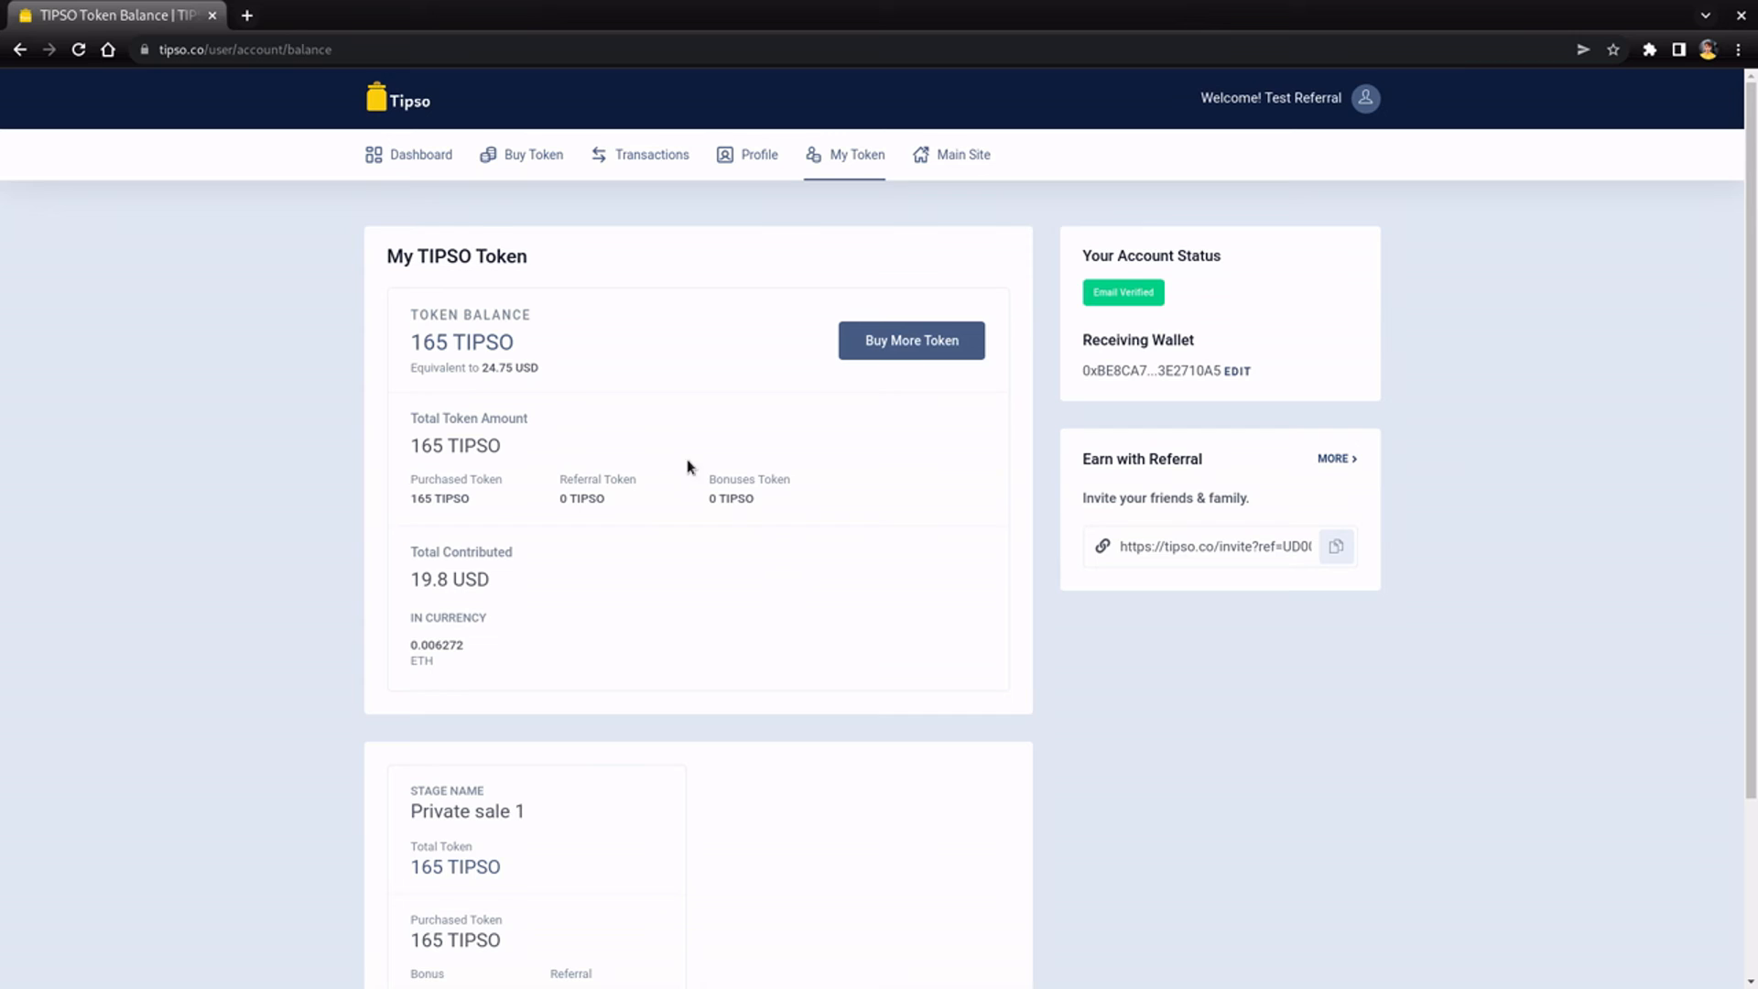
left_click_drag(335, 50, 209, 128)
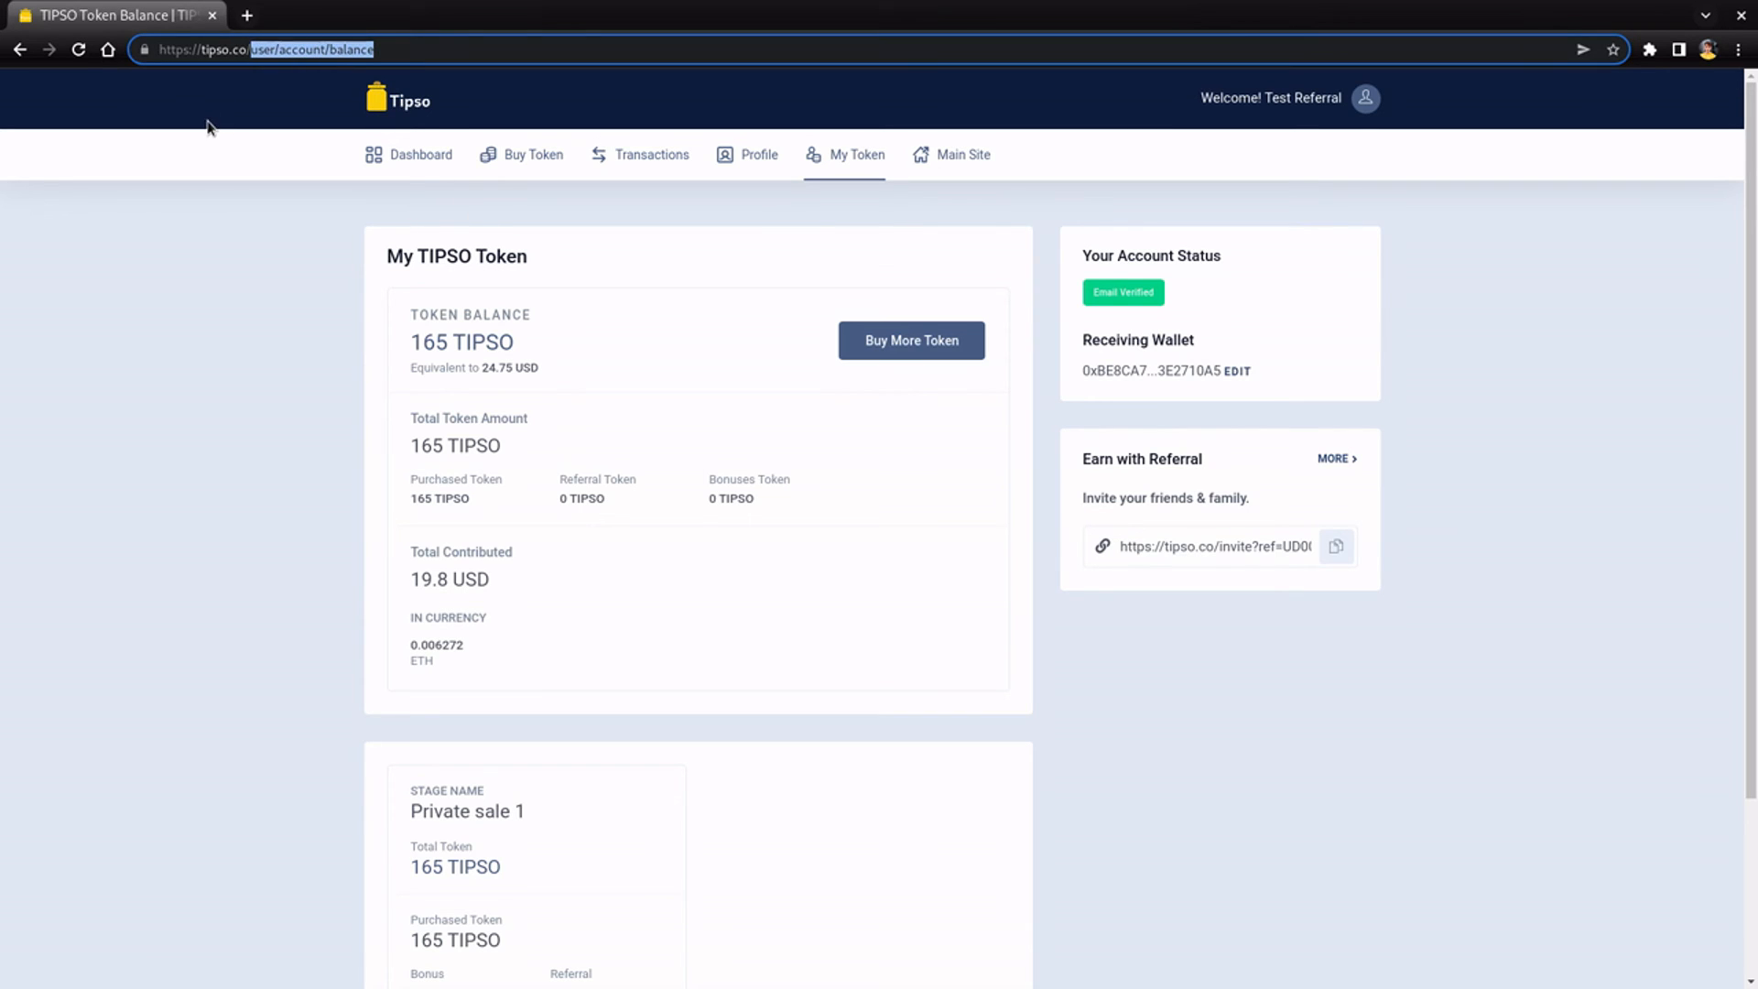
- Load tipso.co by removing the URL path and scroll through the landing page
key("BackSpace")
key("Return")
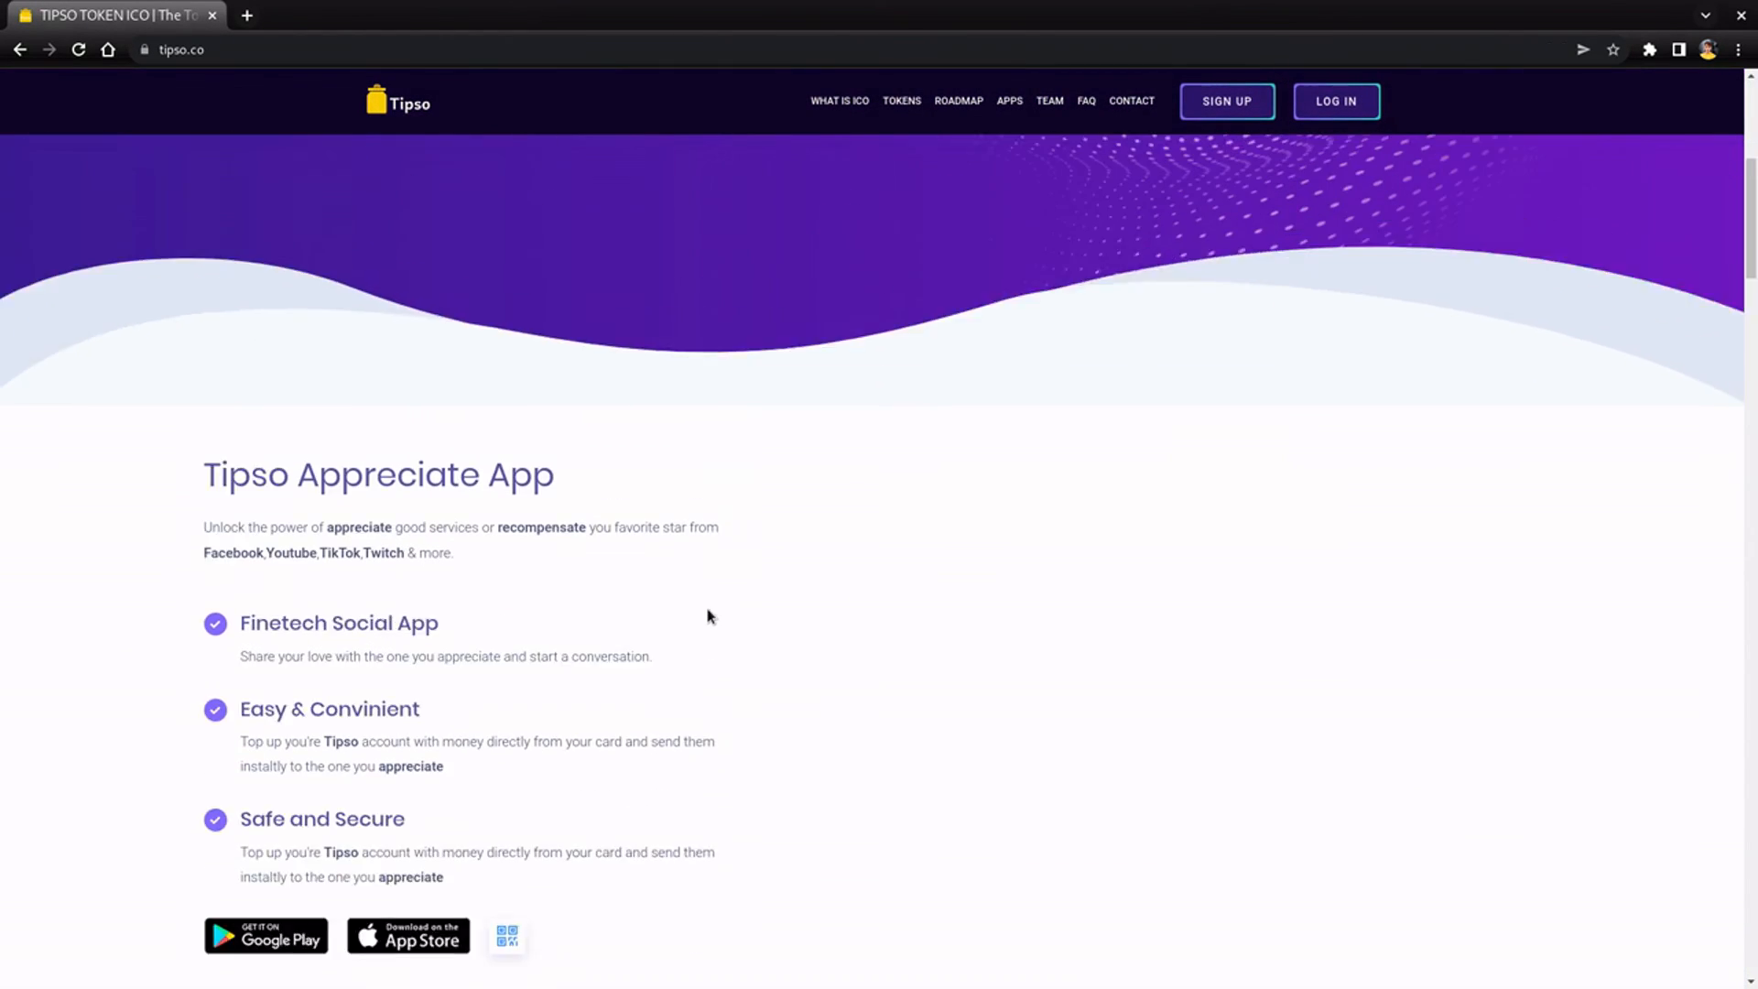
scroll(710, 616, "up", 4)
scroll(711, 616, "down", 1)
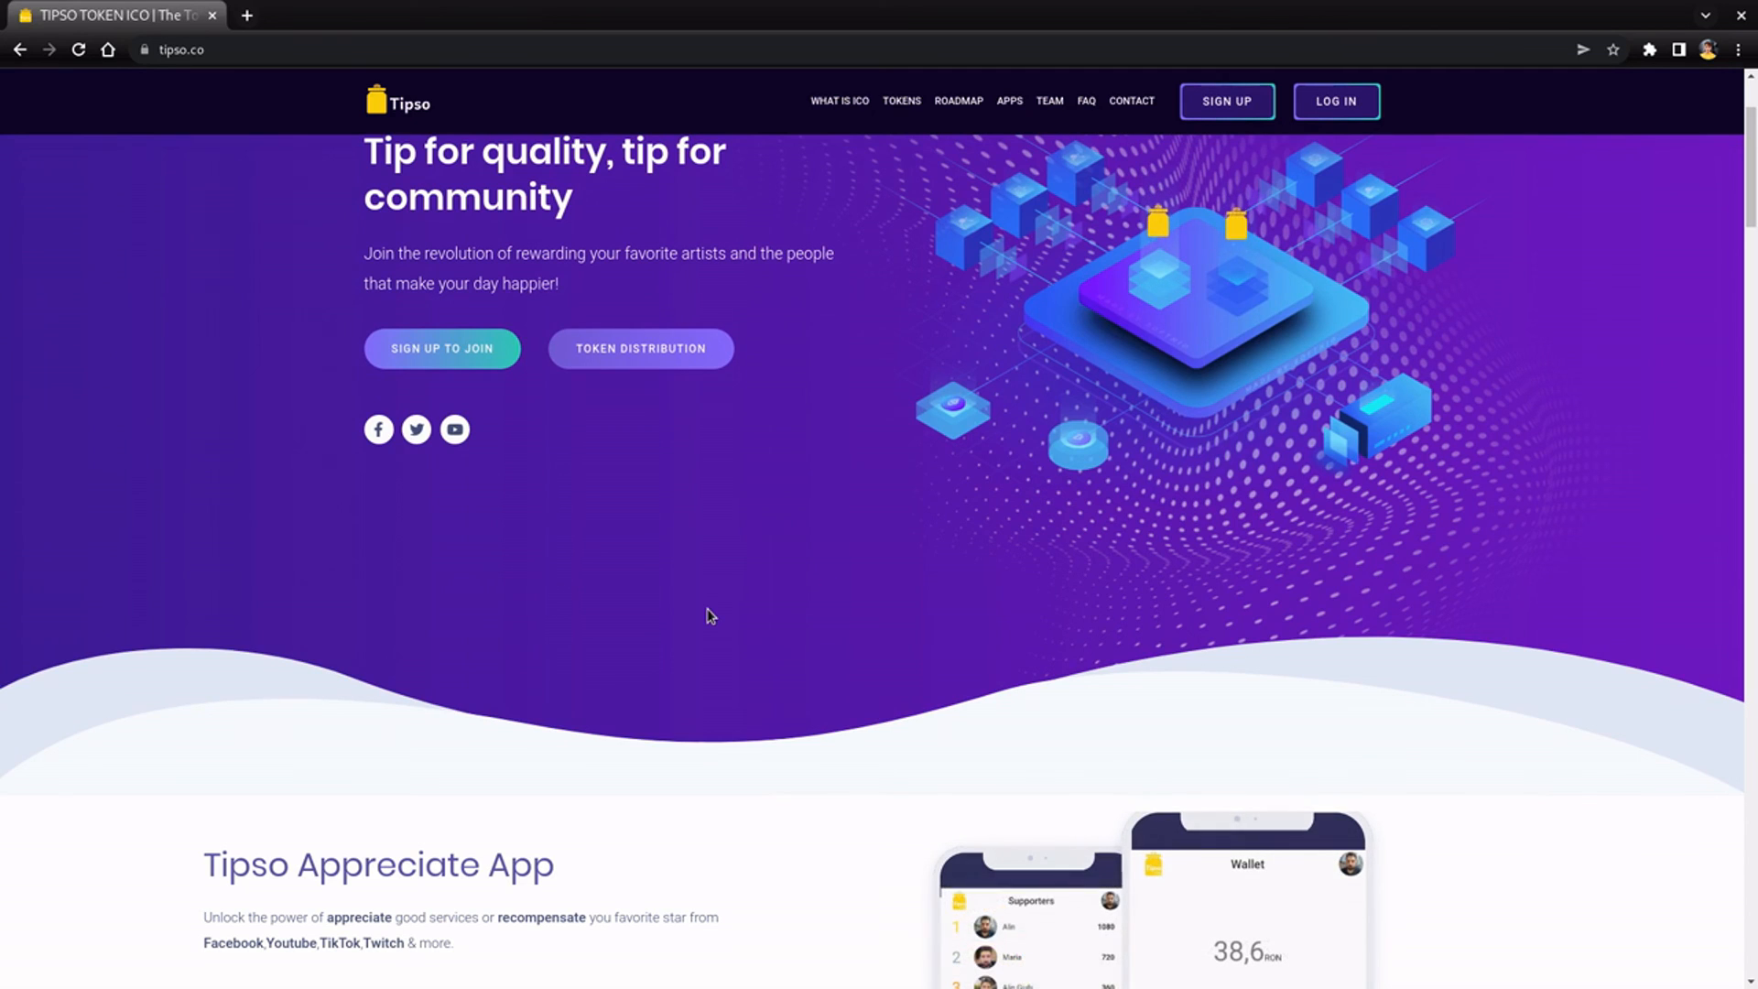
scroll(711, 615, "up", 1)
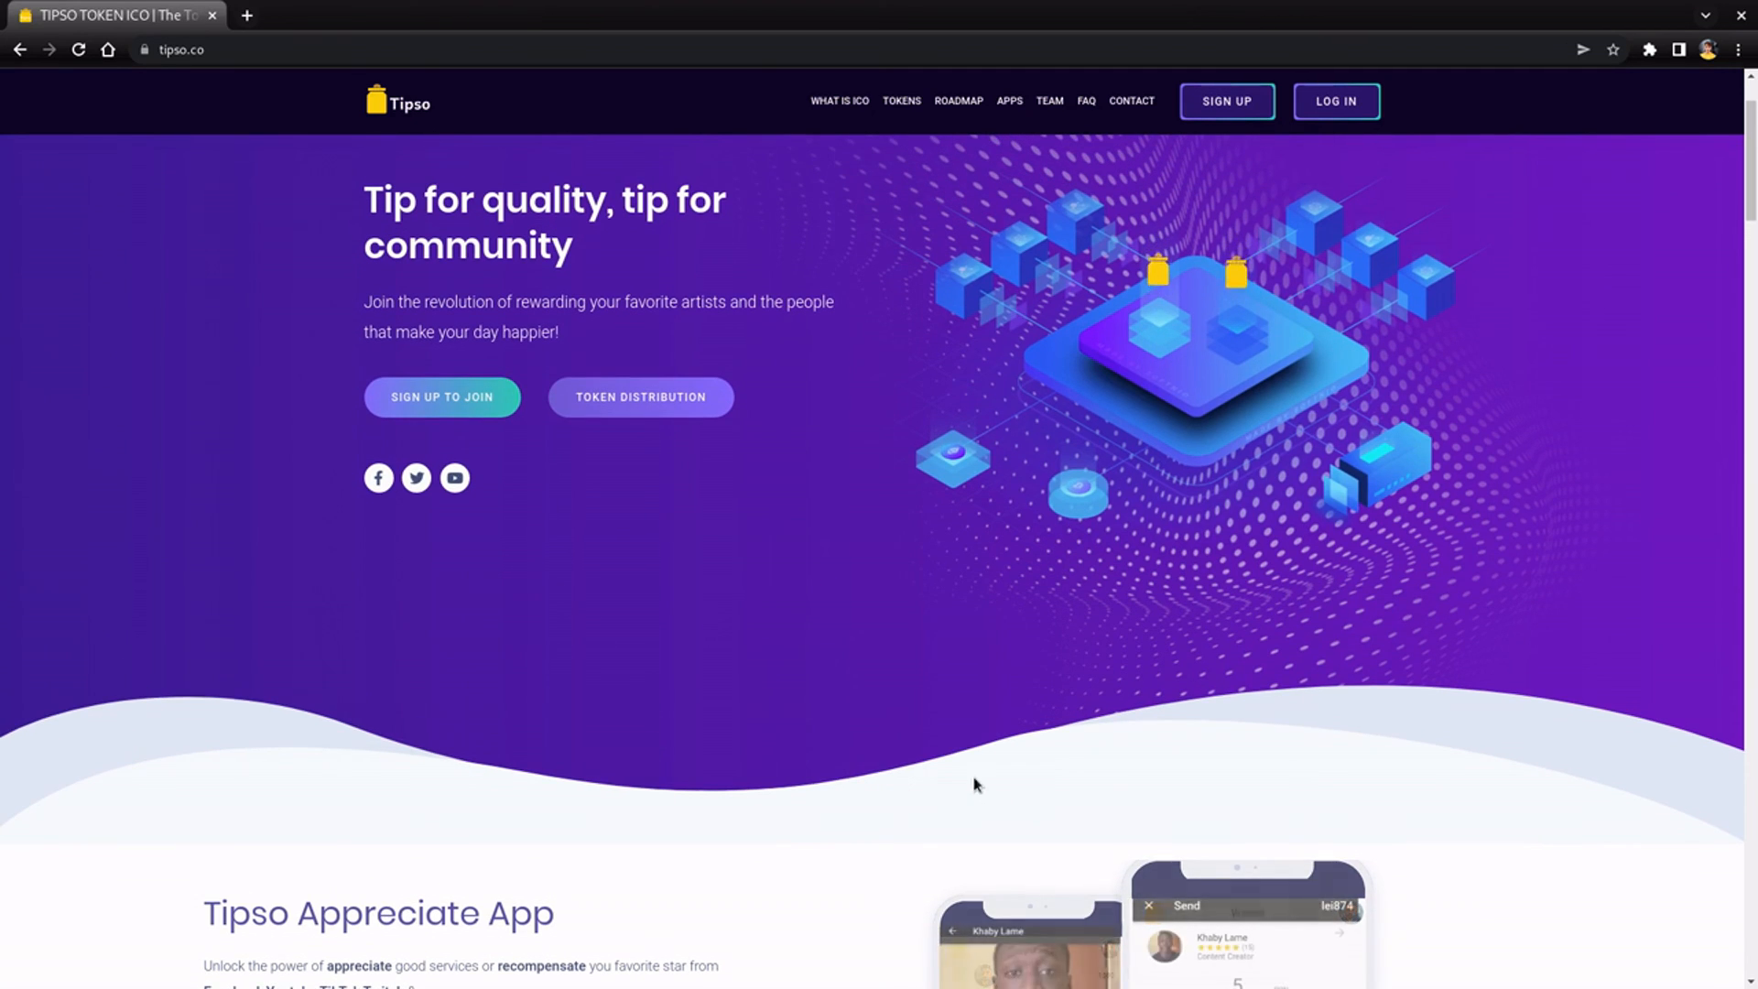